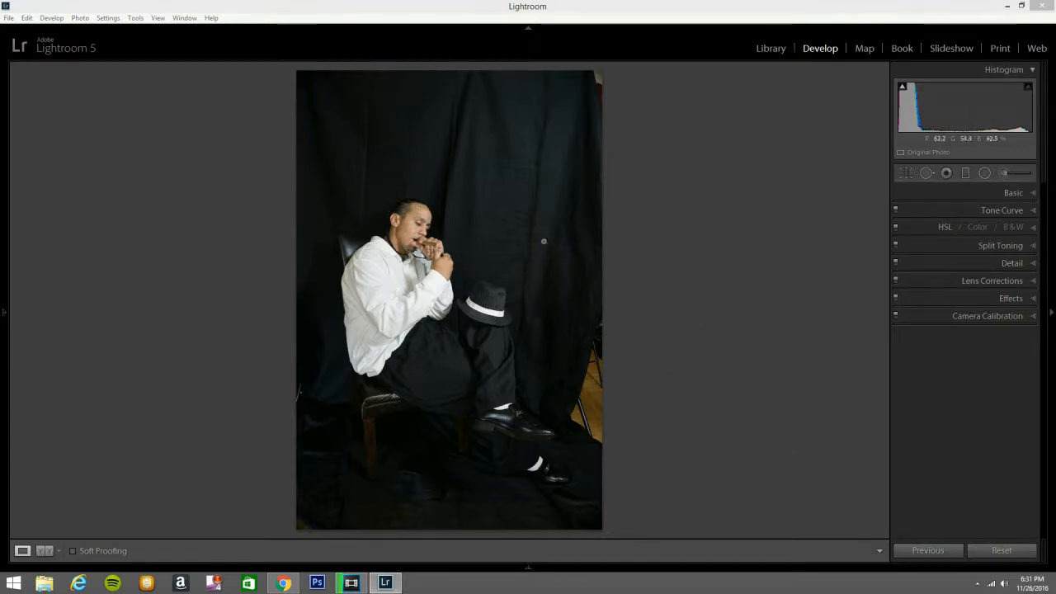
# Reset the photo's develop settings and enable profile corrections and chromatic aberration removal in the lens corrections
pyautogui.click(1000, 551)
pyautogui.click(1001, 551)
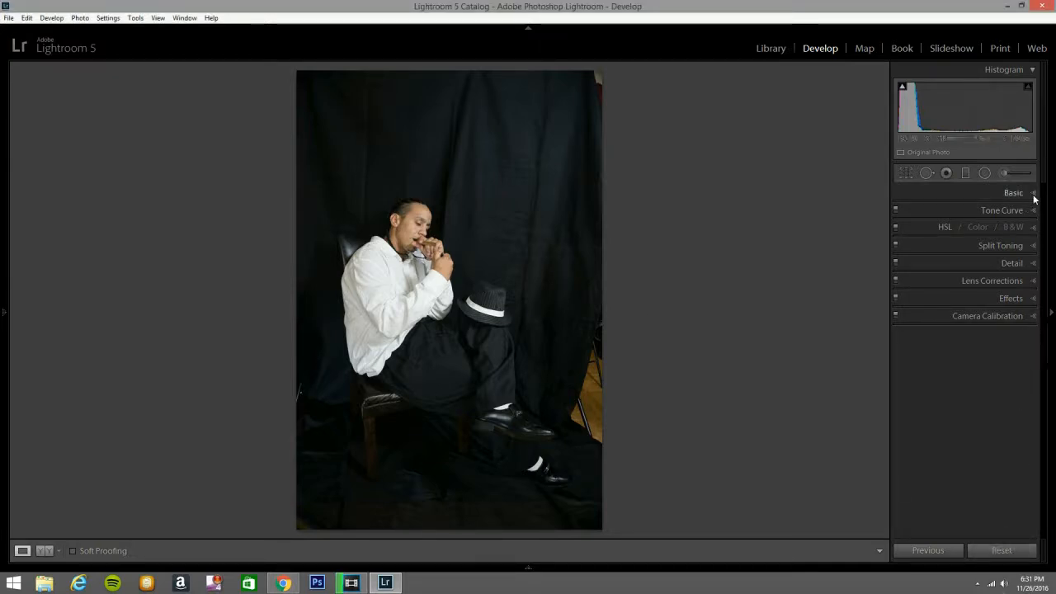
pyautogui.click(1031, 281)
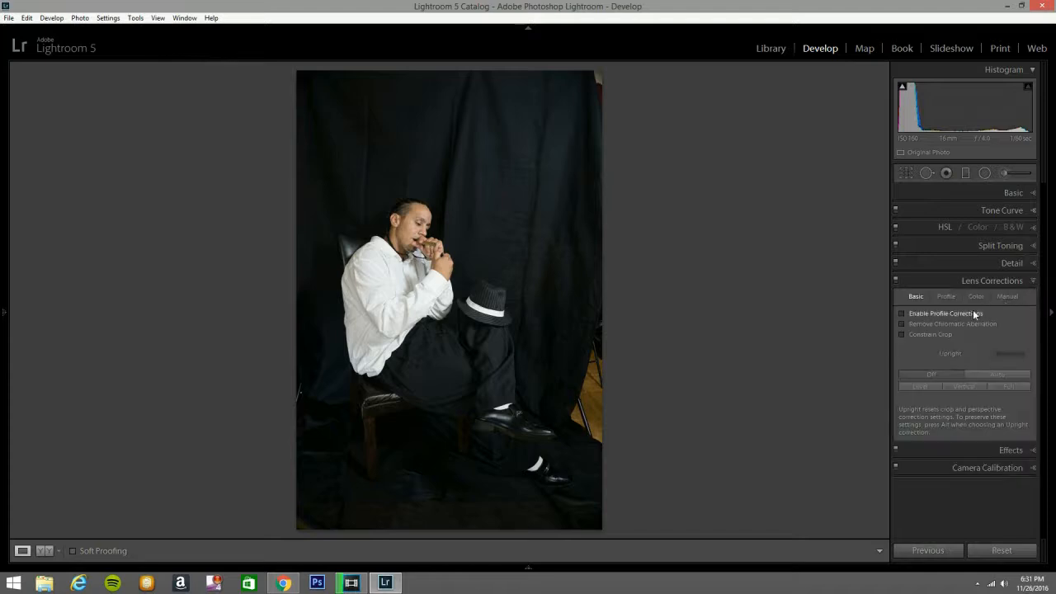
pyautogui.click(901, 313)
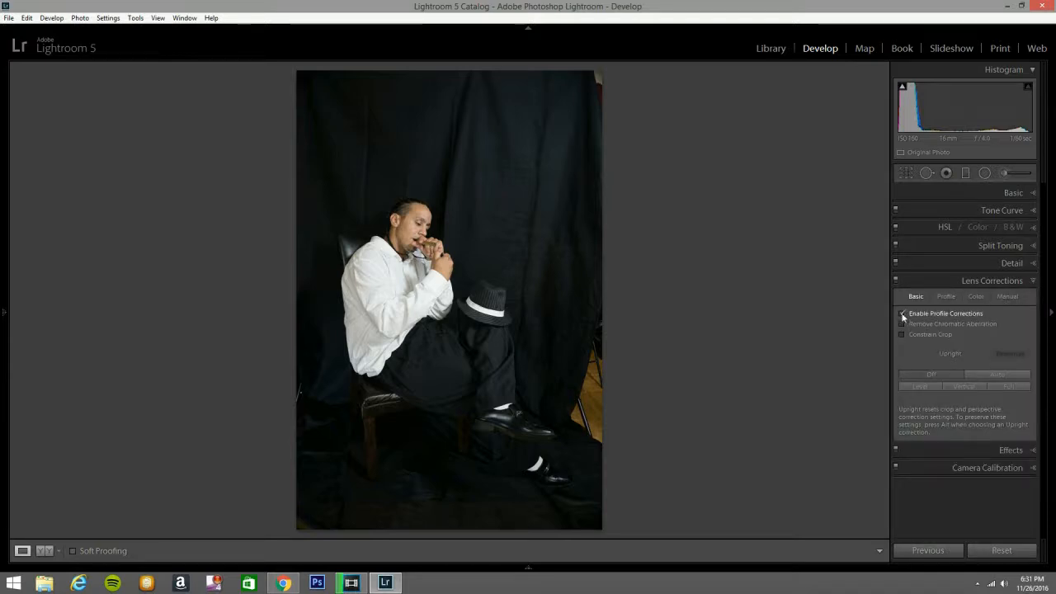
# Try the Auto Upright correction on the photo and set Upright back to Off
pyautogui.click(994, 377)
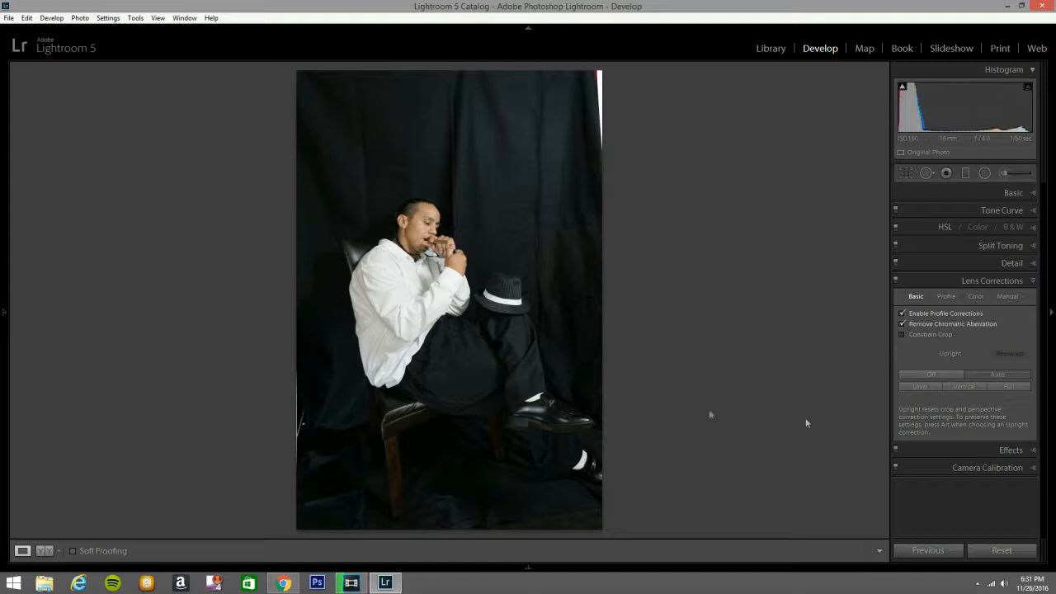
pyautogui.click(924, 373)
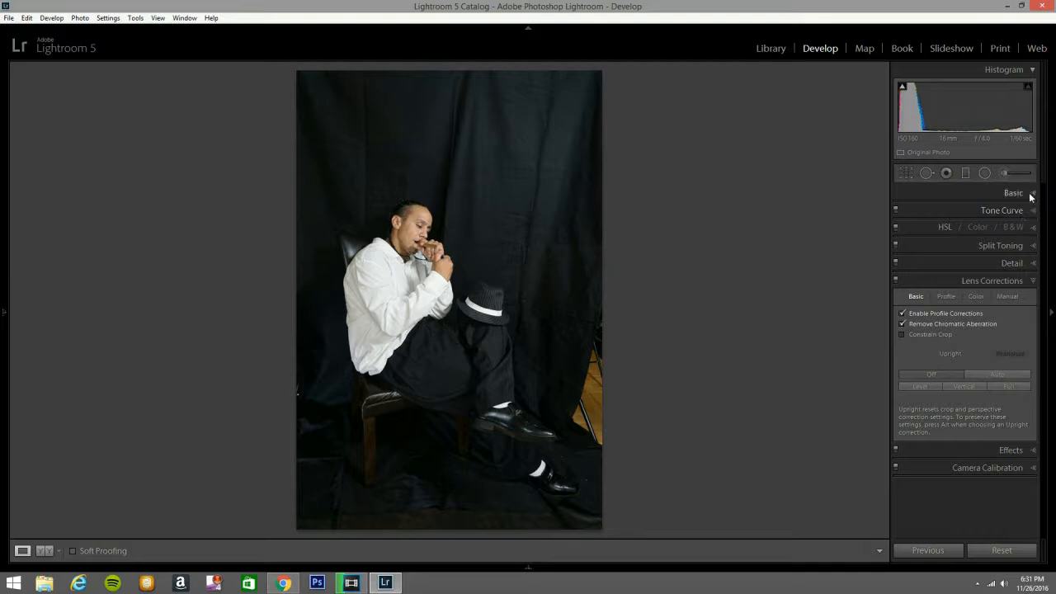
pyautogui.click(1032, 282)
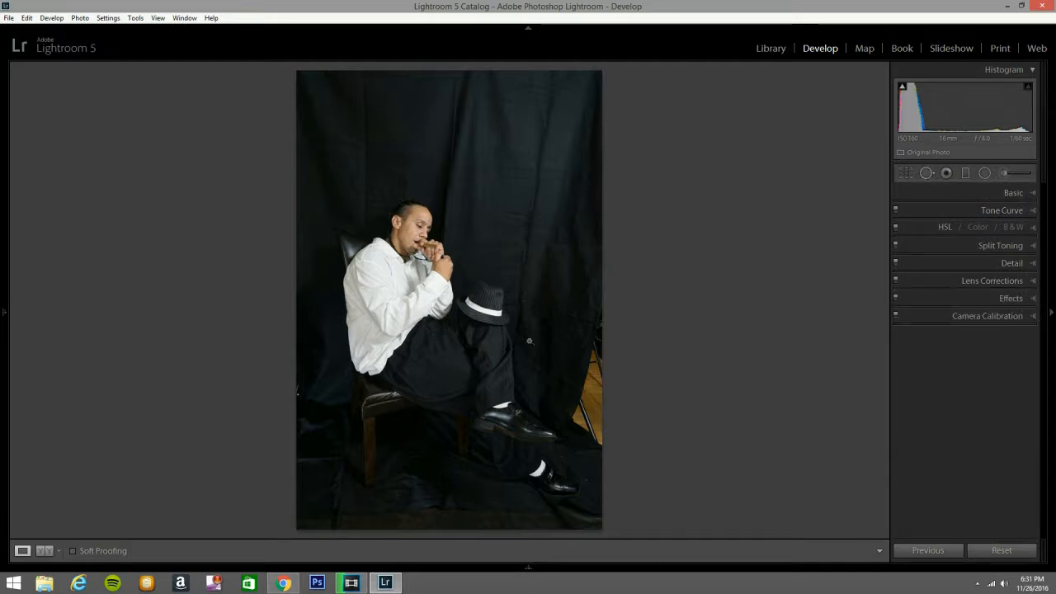
# Clone out the bright object at the photo's left edge using Spot Removal with brush size 76
pyautogui.click(926, 174)
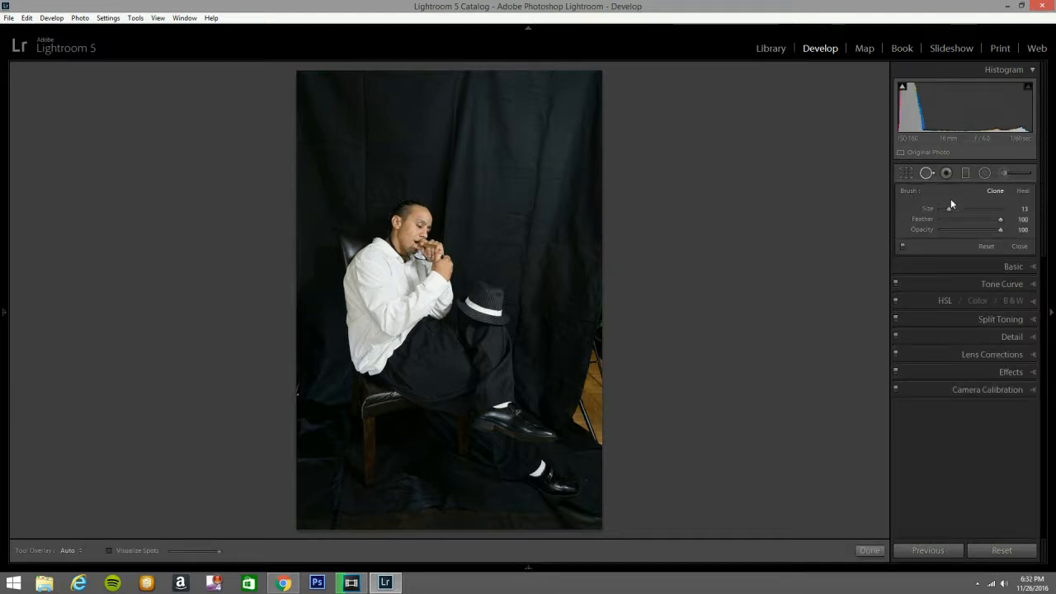
pyautogui.scroll(10, 629, 402)
pyautogui.scroll(1, 302, 379)
pyautogui.moveTo(301, 379); pyautogui.dragTo(301, 409)
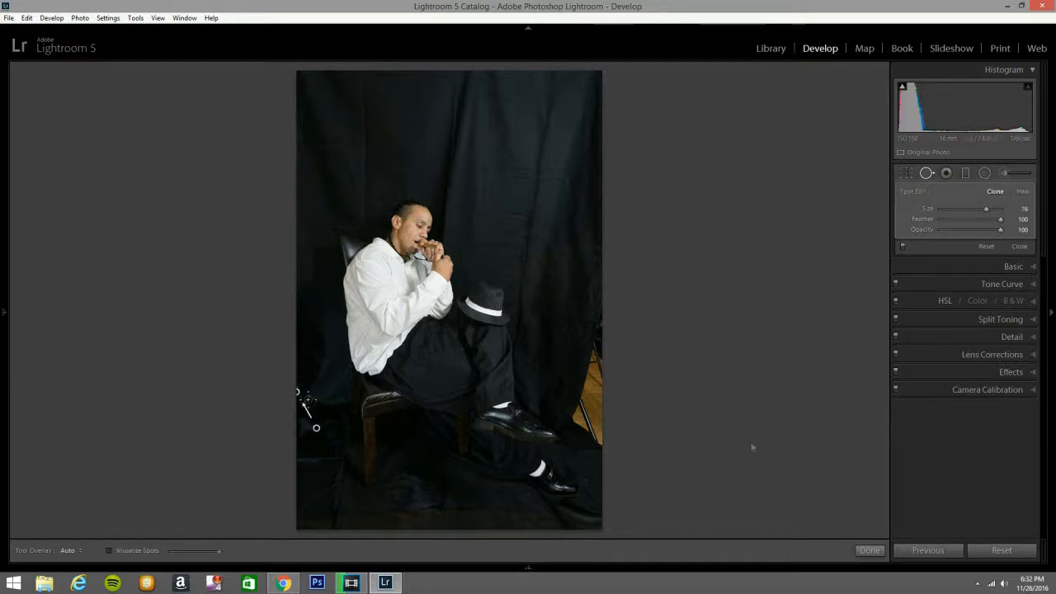
pyautogui.moveTo(295, 366); pyautogui.dragTo(294, 410)
# Clone dark backdrop over the stand and wooden floor along the photo's right edge and over its lower-right corner
pyautogui.moveTo(597, 283)
pyautogui.mouseDown()
pyautogui.moveTo(594, 358)
pyautogui.moveTo(577, 418)
pyautogui.moveTo(591, 449)
pyautogui.moveTo(599, 367)
pyautogui.mouseUp()
pyautogui.moveTo(597, 408)
pyautogui.mouseDown()
pyautogui.moveTo(590, 419)
pyautogui.moveTo(595, 381)
pyautogui.mouseUp()
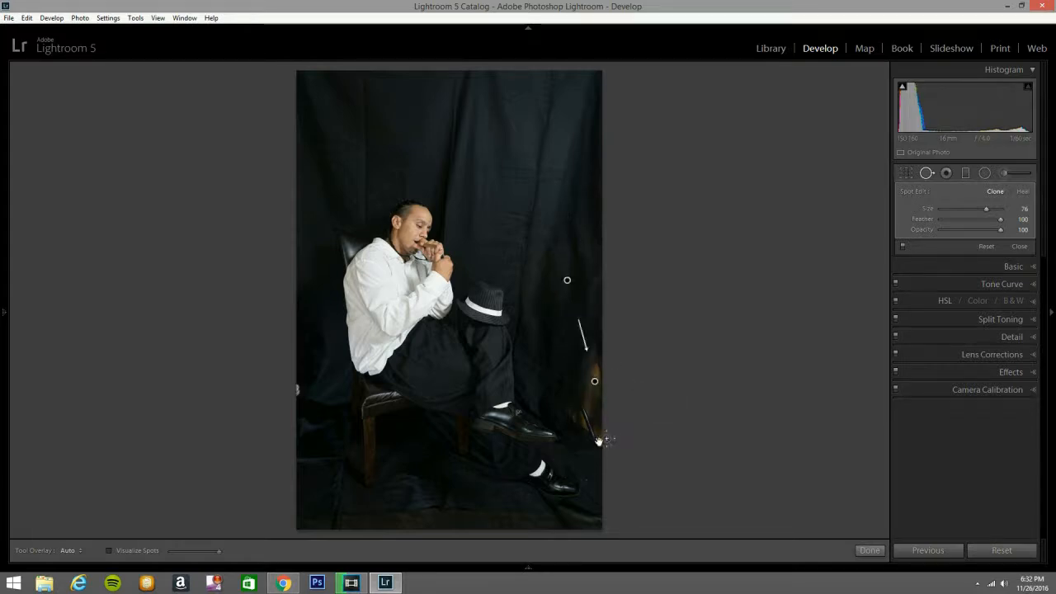
pyautogui.moveTo(602, 454)
pyautogui.mouseDown()
pyautogui.moveTo(575, 409)
pyautogui.moveTo(598, 336)
pyautogui.moveTo(586, 417)
pyautogui.moveTo(603, 362)
pyautogui.mouseUp()
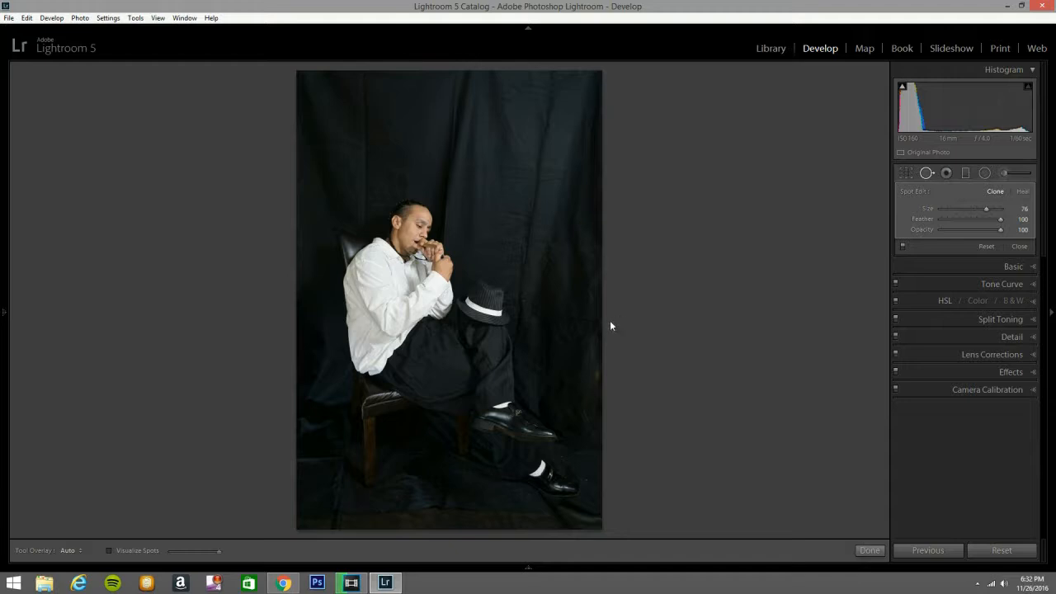
pyautogui.moveTo(588, 323)
pyautogui.mouseDown()
pyautogui.moveTo(597, 440)
pyautogui.moveTo(574, 405)
pyautogui.mouseUp()
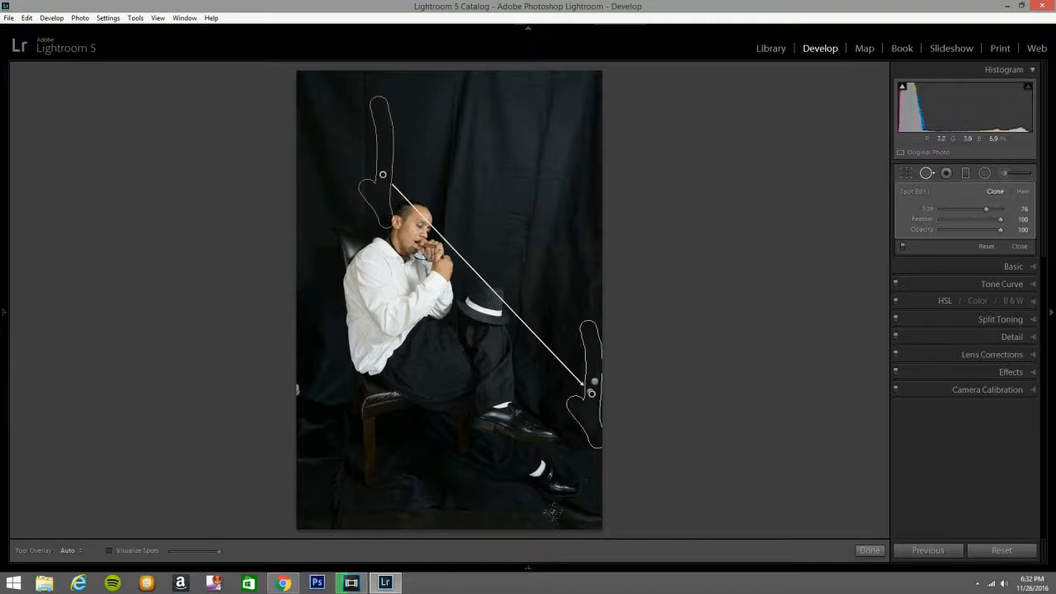
pyautogui.moveTo(558, 510); pyautogui.dragTo(601, 512)
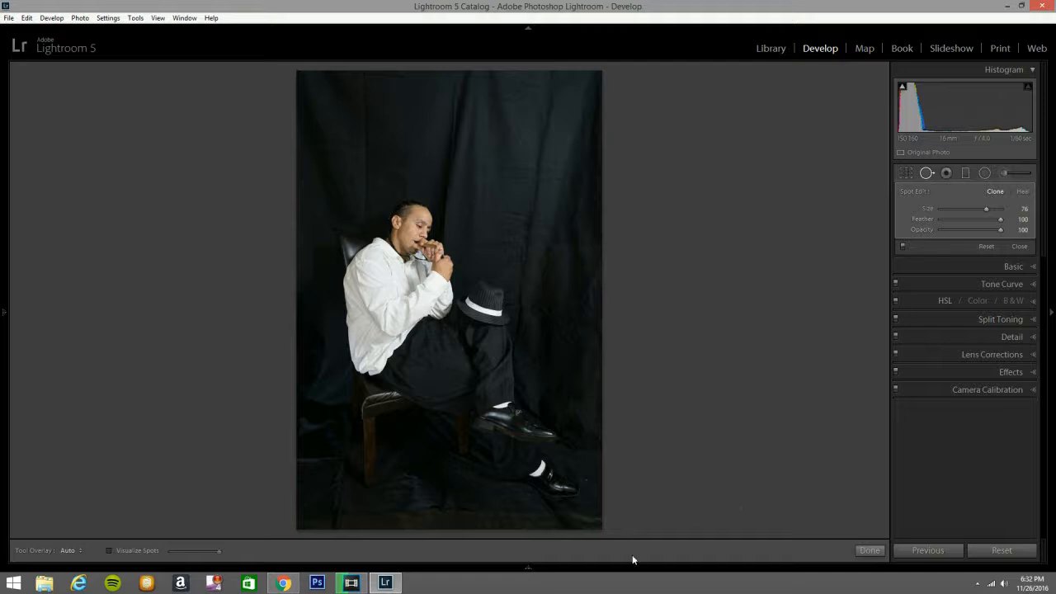
pyautogui.click(926, 174)
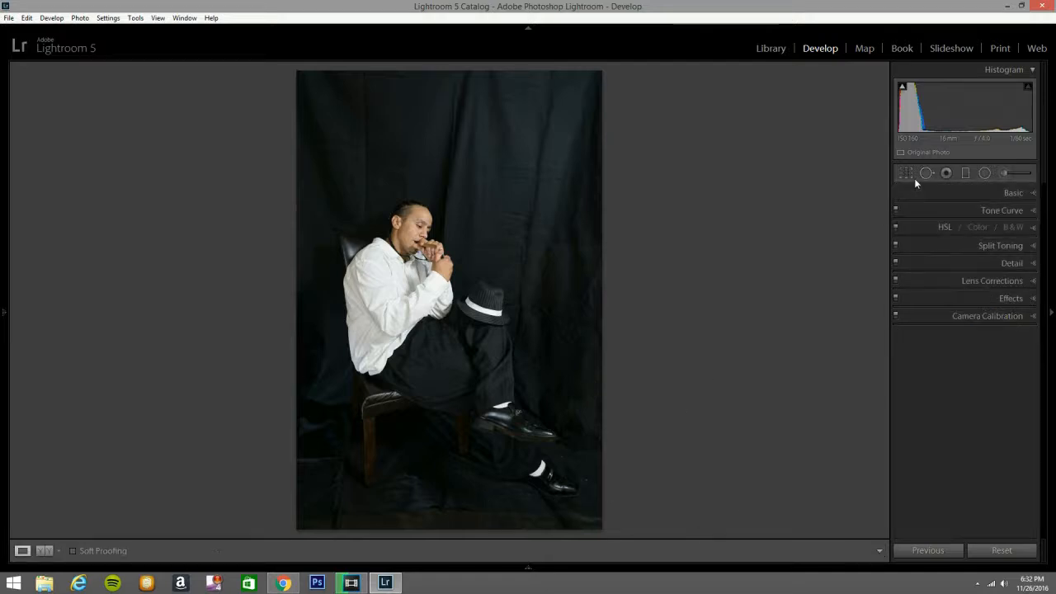
# Compare the retouched photo with the original side by side and return to the single view
pyautogui.press('\\')
pyautogui.press('y')
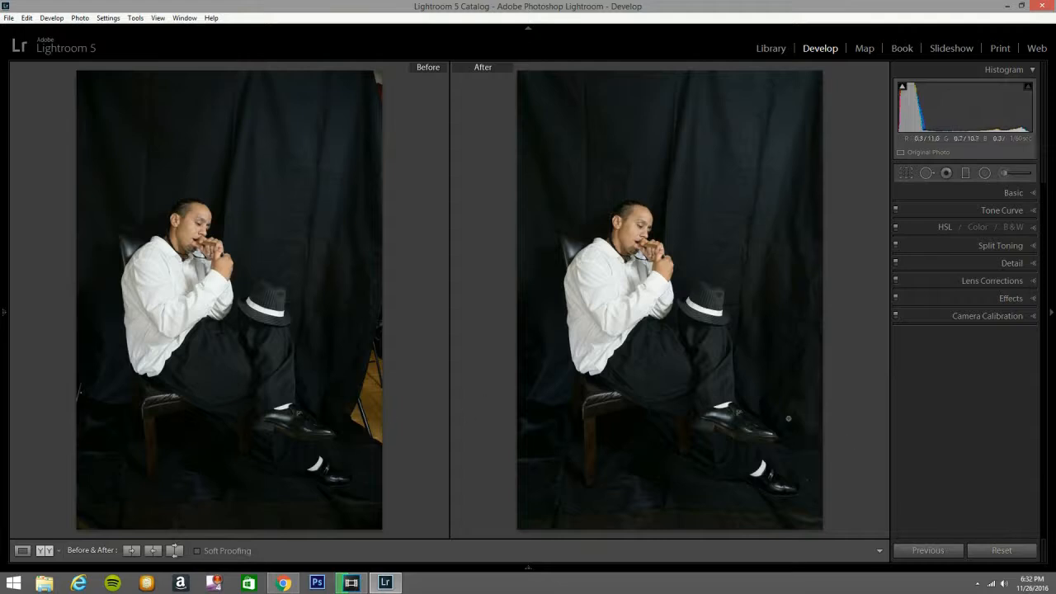
pyautogui.press('y')
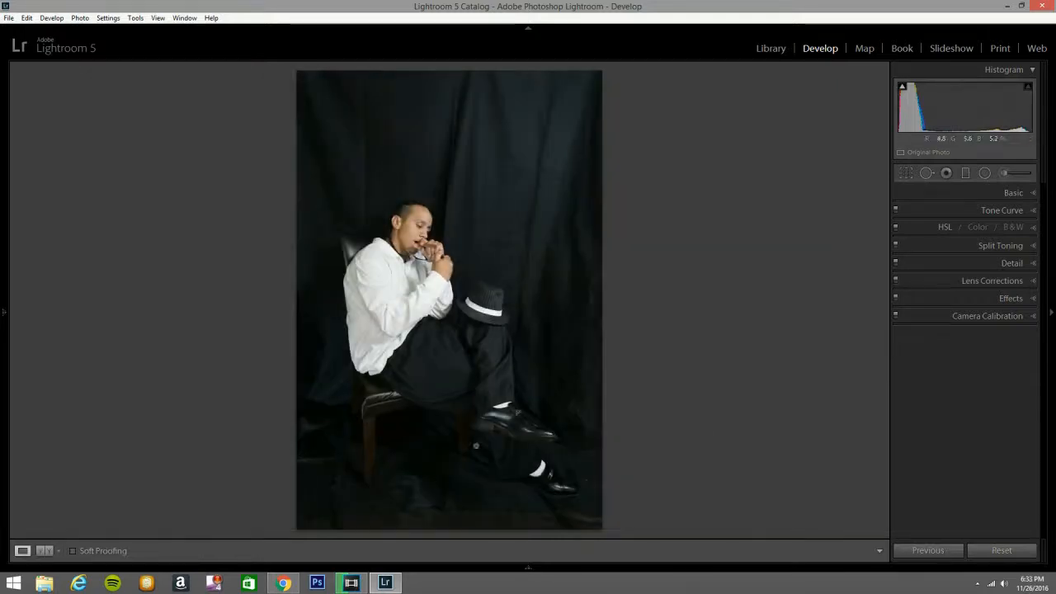
# Adjust the basic tone: Exposure -0.38, Highlights -11, Shadows +17, Blacks -17 and Clarity +32
pyautogui.click(1031, 195)
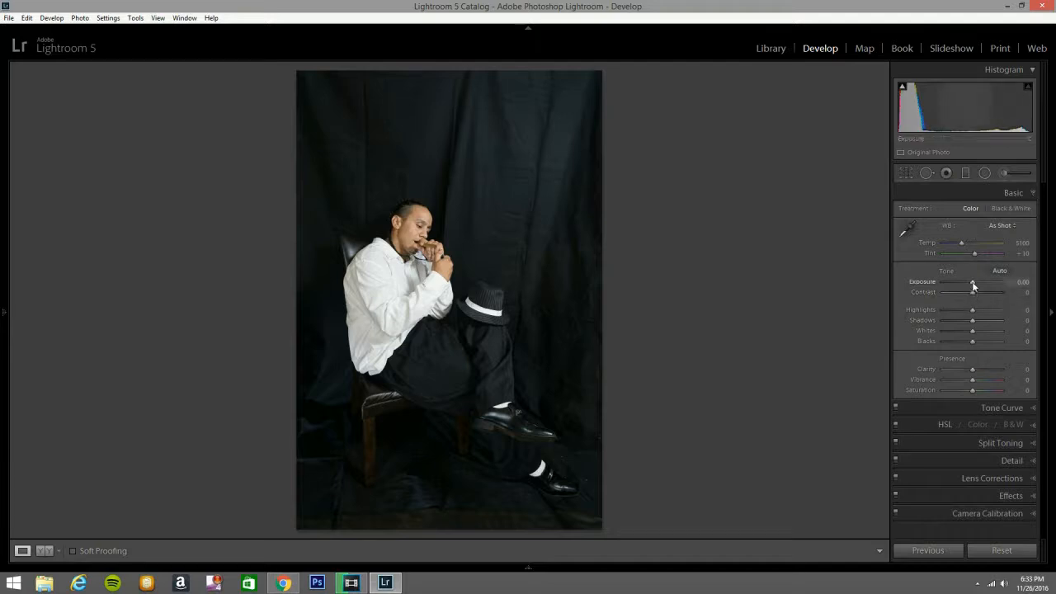
pyautogui.moveTo(972, 285); pyautogui.dragTo(971, 286)
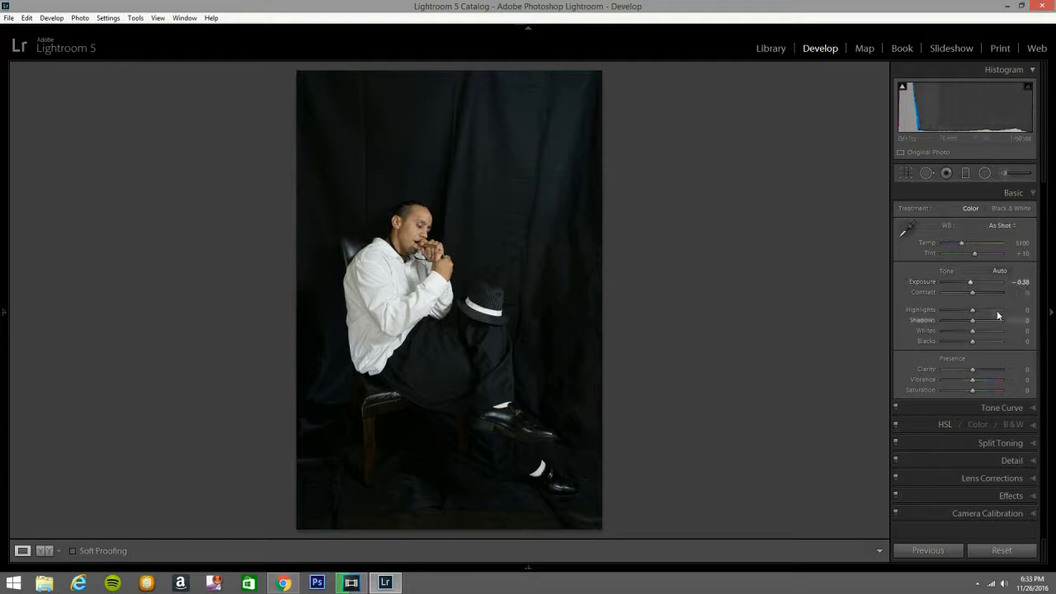
pyautogui.moveTo(972, 310); pyautogui.dragTo(968, 311)
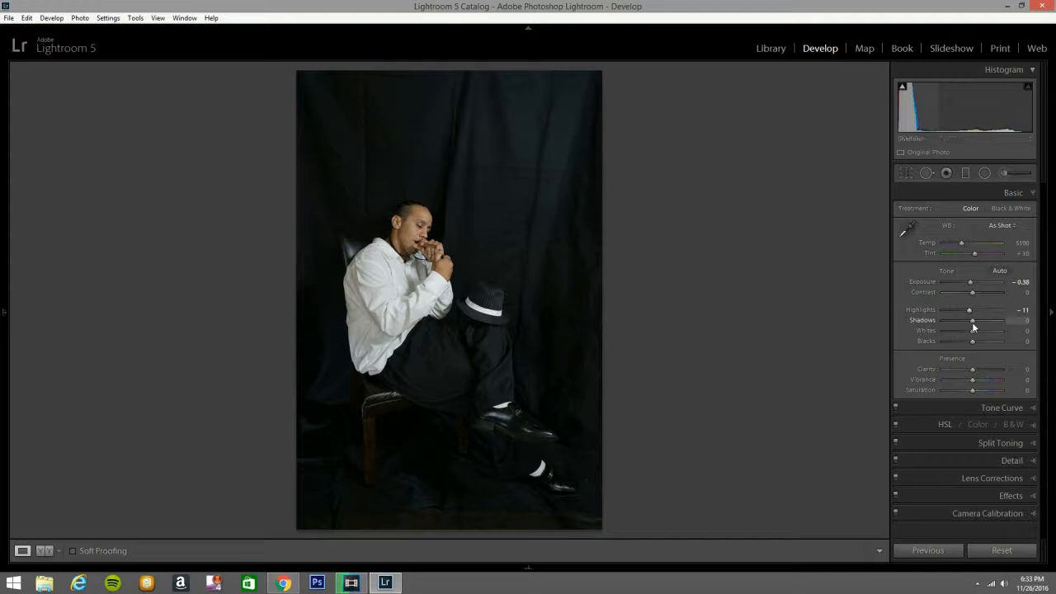
pyautogui.moveTo(973, 321); pyautogui.dragTo(977, 321)
pyautogui.moveTo(972, 341); pyautogui.dragTo(967, 341)
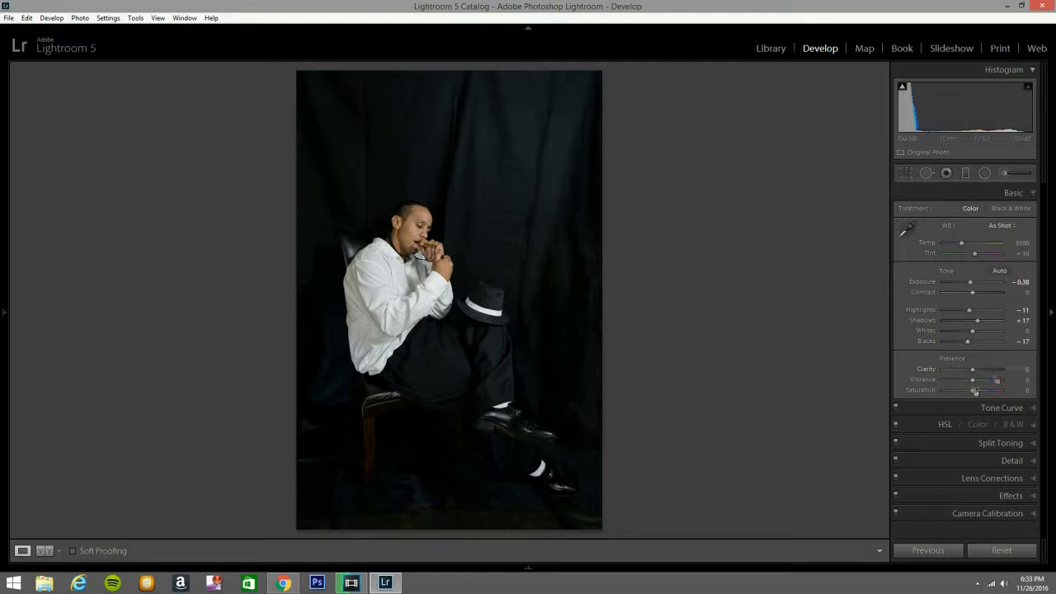
pyautogui.moveTo(971, 376); pyautogui.dragTo(979, 374)
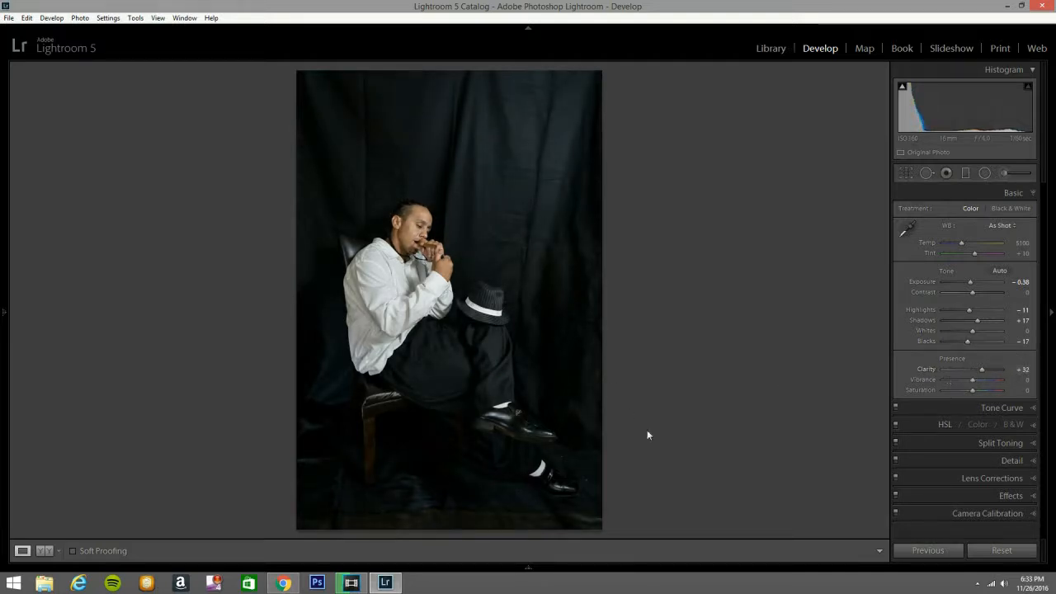
# Start an Adjustment Brush mask on the upper backdrop with brush size 14 and the Exposure effect at -4.00
pyautogui.click(1002, 174)
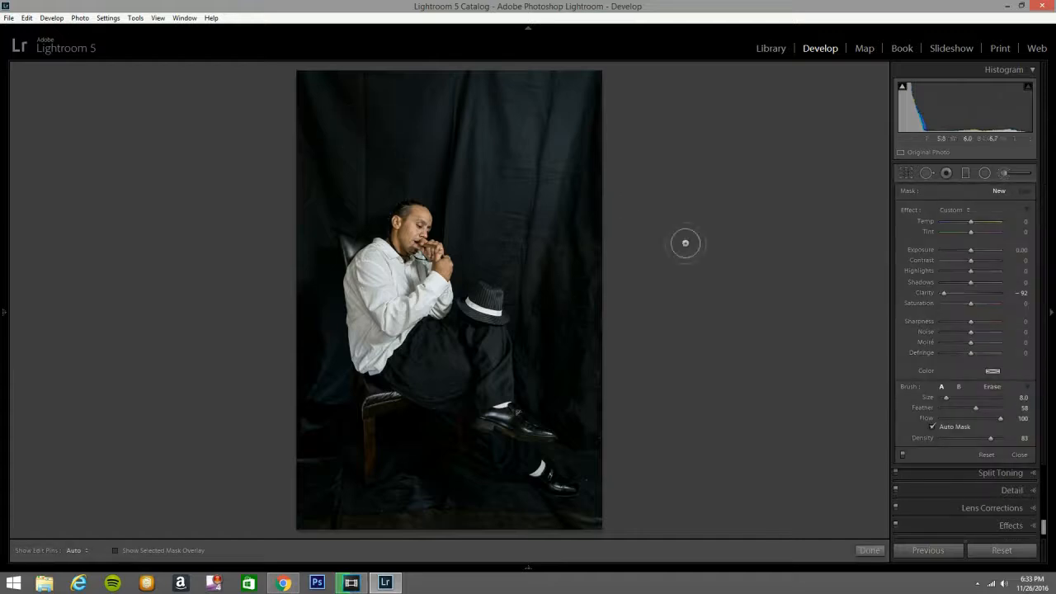
pyautogui.click(476, 79)
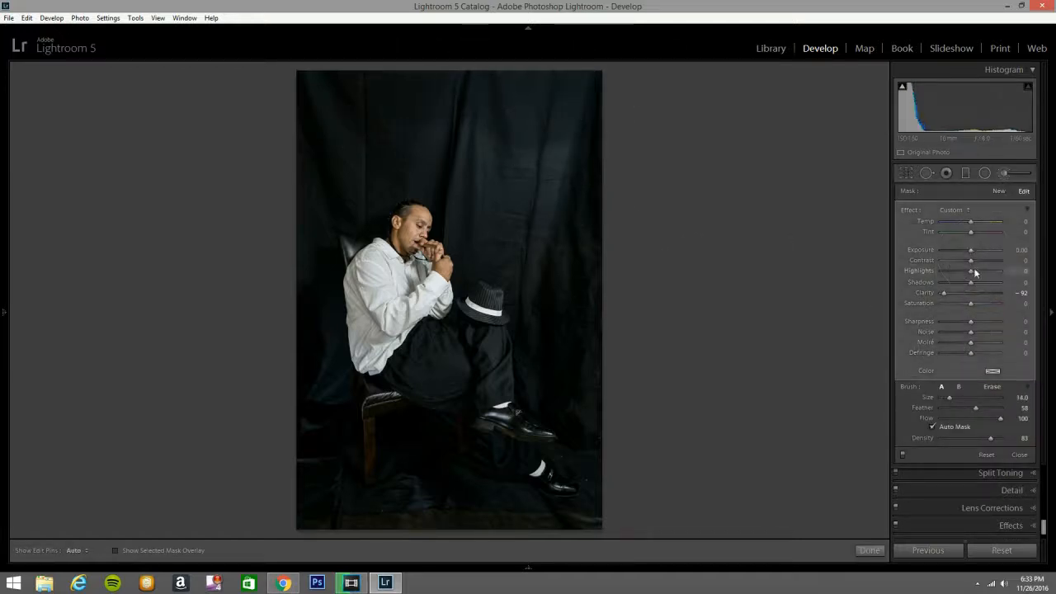
pyautogui.click(961, 211)
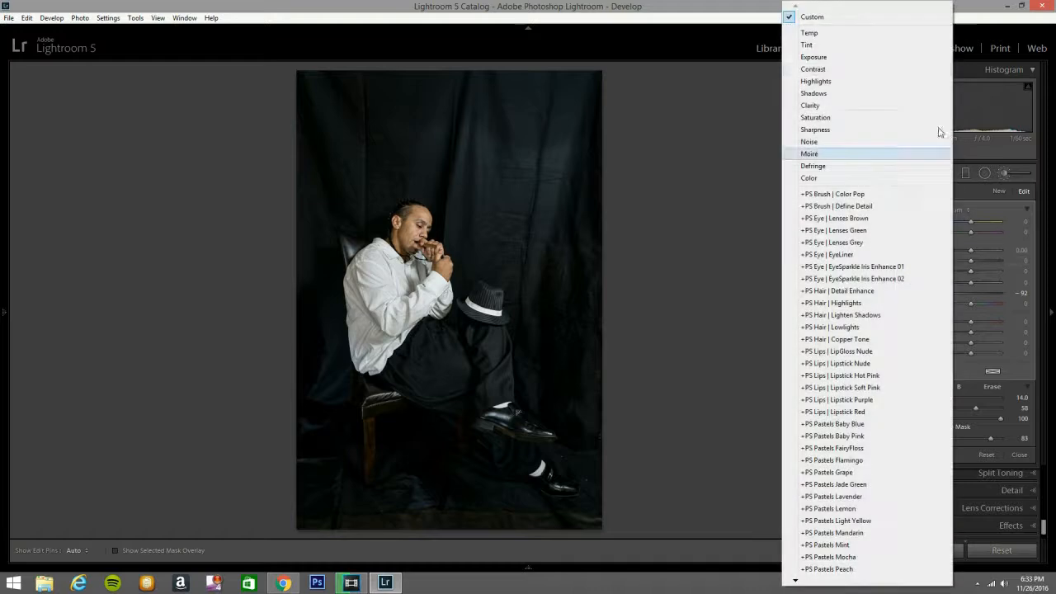
pyautogui.click(872, 57)
pyautogui.moveTo(970, 250); pyautogui.dragTo(913, 248)
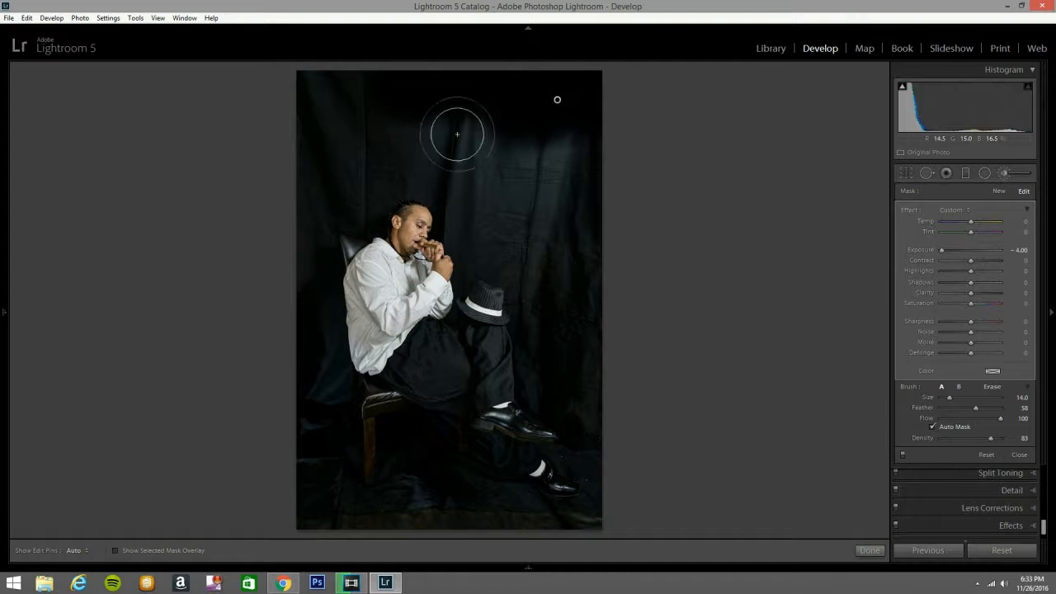
# Paint the darkening mask over the backdrop above and to the right of the seated man
pyautogui.moveTo(575, 135)
pyautogui.mouseDown()
pyautogui.moveTo(401, 118)
pyautogui.moveTo(528, 120)
pyautogui.moveTo(384, 99)
pyautogui.moveTo(290, 188)
pyautogui.moveTo(314, 187)
pyautogui.moveTo(330, 163)
pyautogui.moveTo(313, 181)
pyautogui.moveTo(455, 152)
pyautogui.moveTo(529, 186)
pyautogui.moveTo(431, 137)
pyautogui.moveTo(498, 168)
pyautogui.moveTo(568, 310)
pyautogui.moveTo(556, 246)
pyautogui.moveTo(573, 323)
pyautogui.moveTo(547, 268)
pyautogui.moveTo(570, 395)
pyautogui.moveTo(564, 369)
pyautogui.moveTo(578, 392)
pyautogui.mouseUp()
pyautogui.moveTo(583, 406); pyautogui.dragTo(630, 452)
pyautogui.scroll(-6, 619, 459)
pyautogui.press('h')
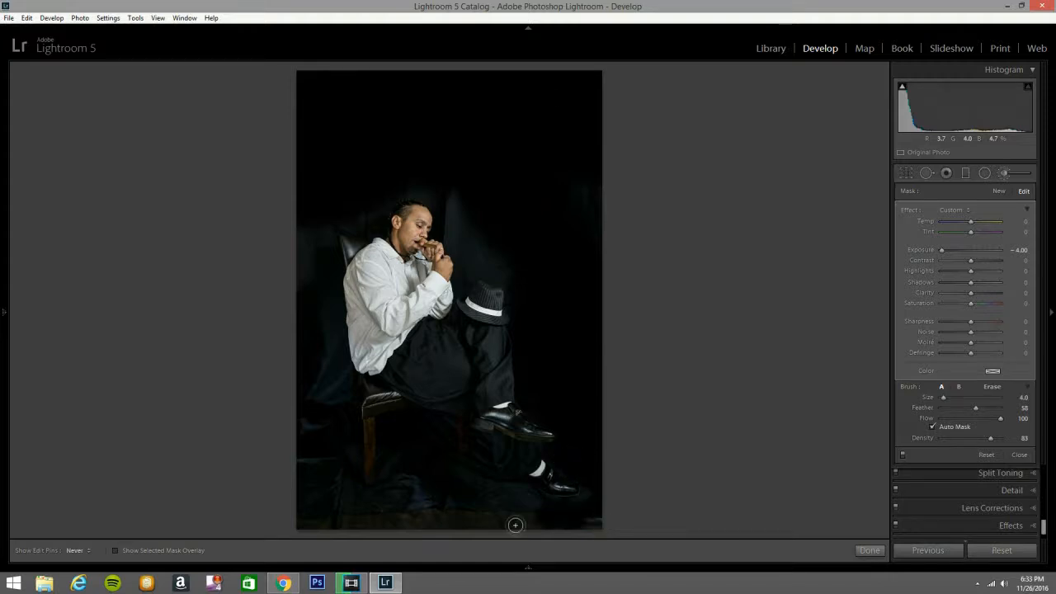
# Extend the darkening mask over the backdrop to the left of the chair and the lower floor with brush size 10
pyautogui.press('h')
pyautogui.scroll(2, 407, 508)
pyautogui.scroll(1, 407, 508)
pyautogui.press('h')
pyautogui.moveTo(325, 389)
pyautogui.mouseDown()
pyautogui.moveTo(302, 156)
pyautogui.moveTo(322, 502)
pyautogui.moveTo(305, 480)
pyautogui.moveTo(316, 380)
pyautogui.moveTo(319, 521)
pyautogui.moveTo(299, 369)
pyautogui.moveTo(313, 106)
pyautogui.mouseUp()
pyautogui.press('h')
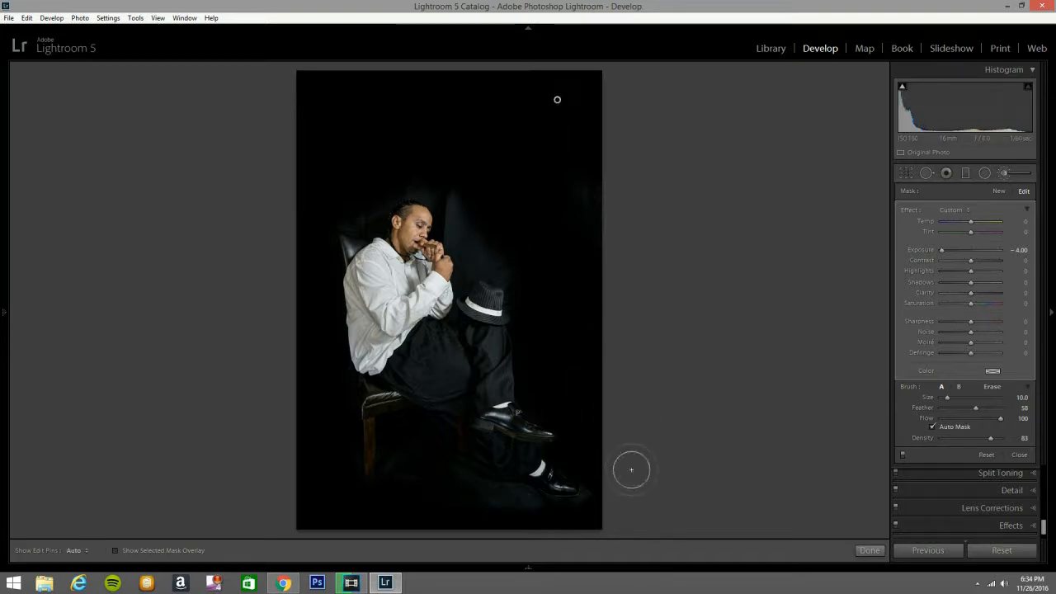
# Darken the floor cloth beneath and around the chair, reducing the brush size to 7 and 4
pyautogui.scroll(-3, 600, 432)
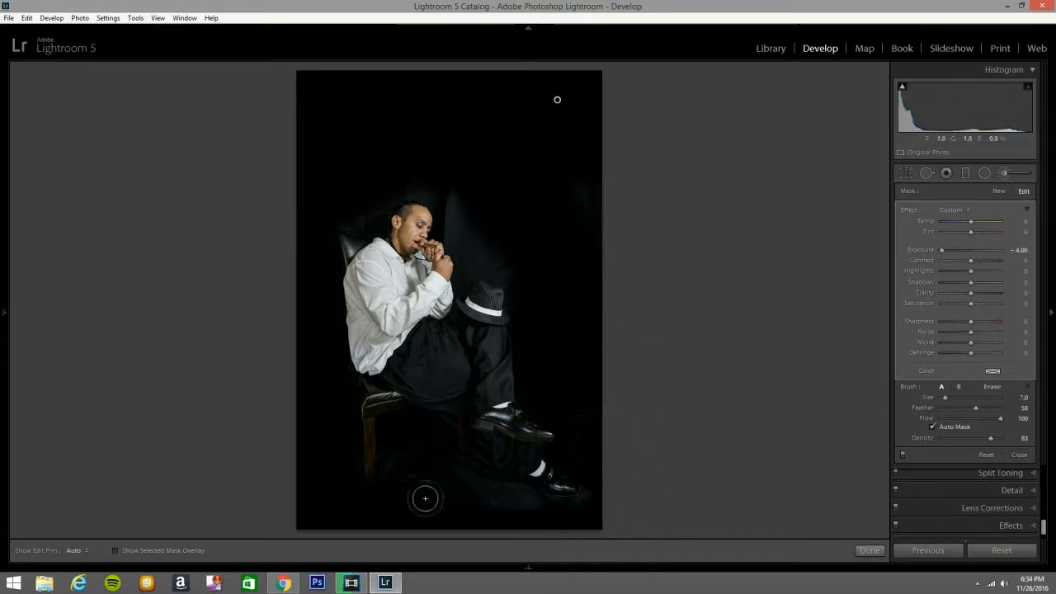
pyautogui.press('h')
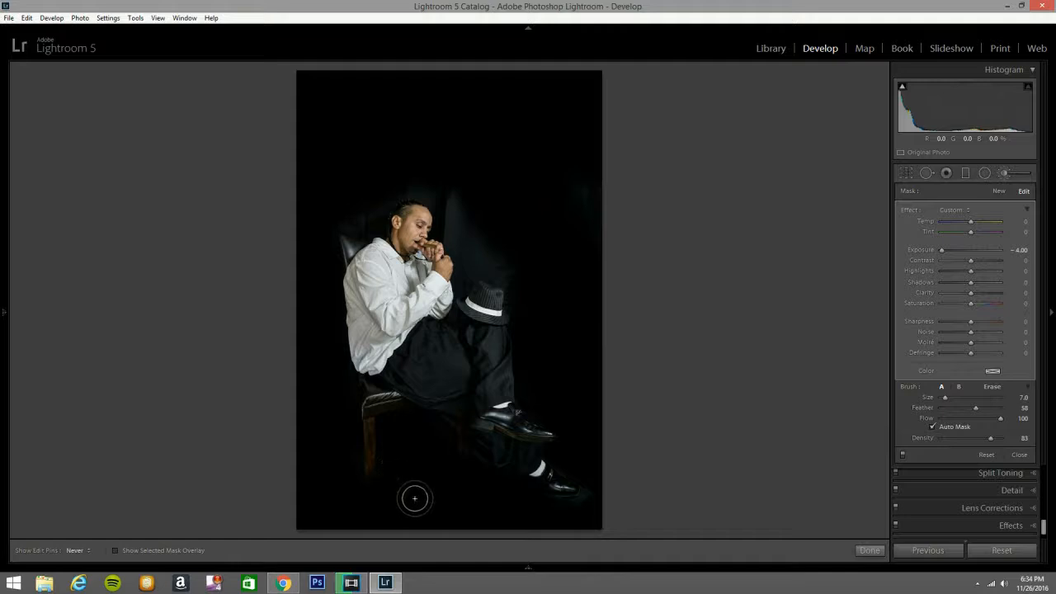
pyautogui.scroll(-5, 341, 461)
pyautogui.press('h')
pyautogui.press('h')
pyautogui.press('h')
pyautogui.scroll(2, 432, 424)
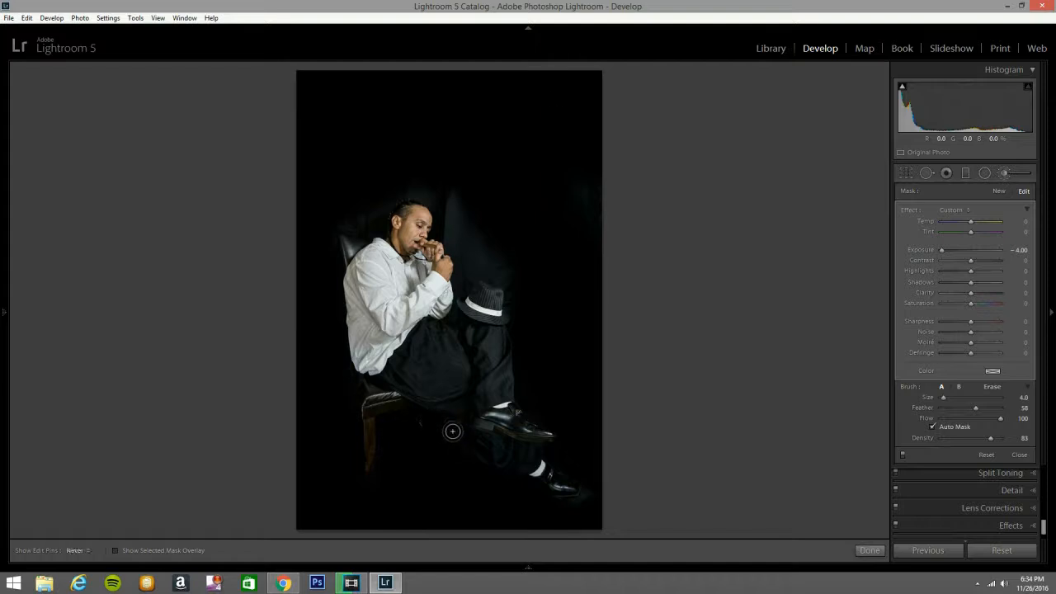
# Darken the remaining cloth around the man's lower legs and shoes with brush size 4
pyautogui.press('h')
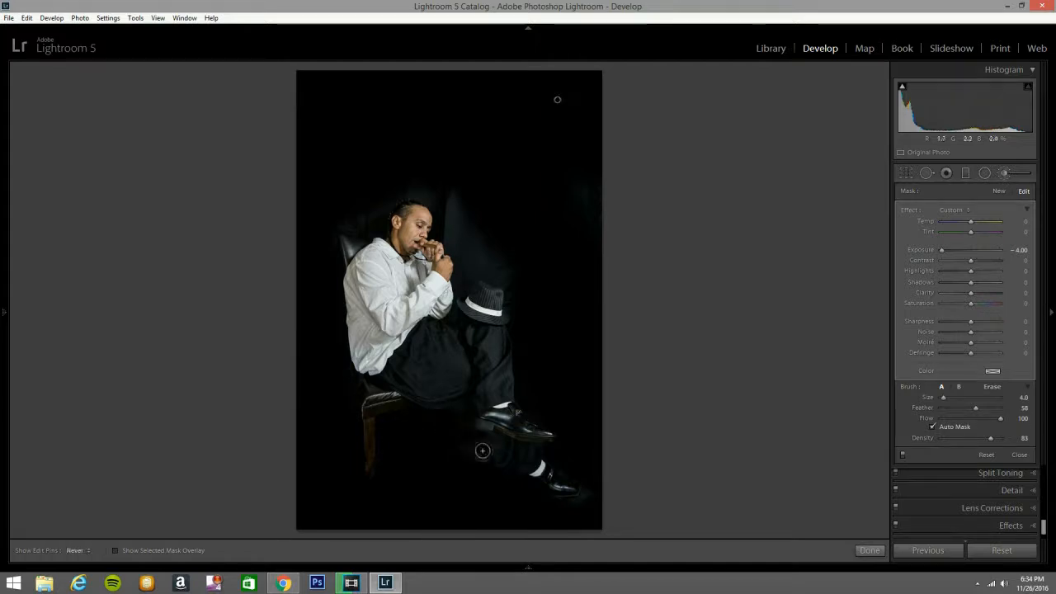
pyautogui.press('h')
pyautogui.press('h')
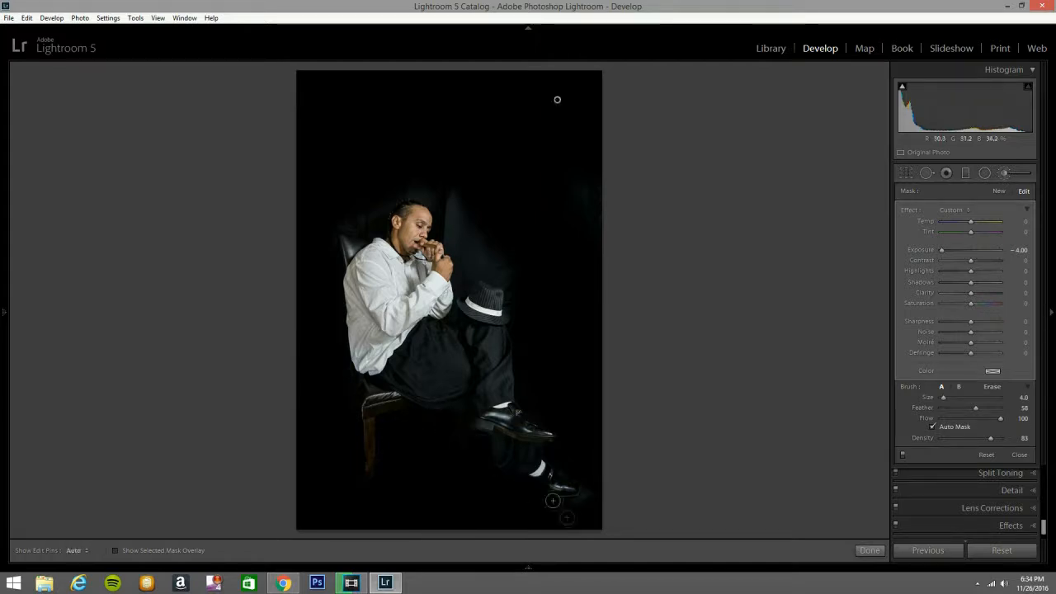
pyautogui.press('h')
pyautogui.press('h')
pyautogui.press('h')
pyautogui.press('h')
pyautogui.press('h')
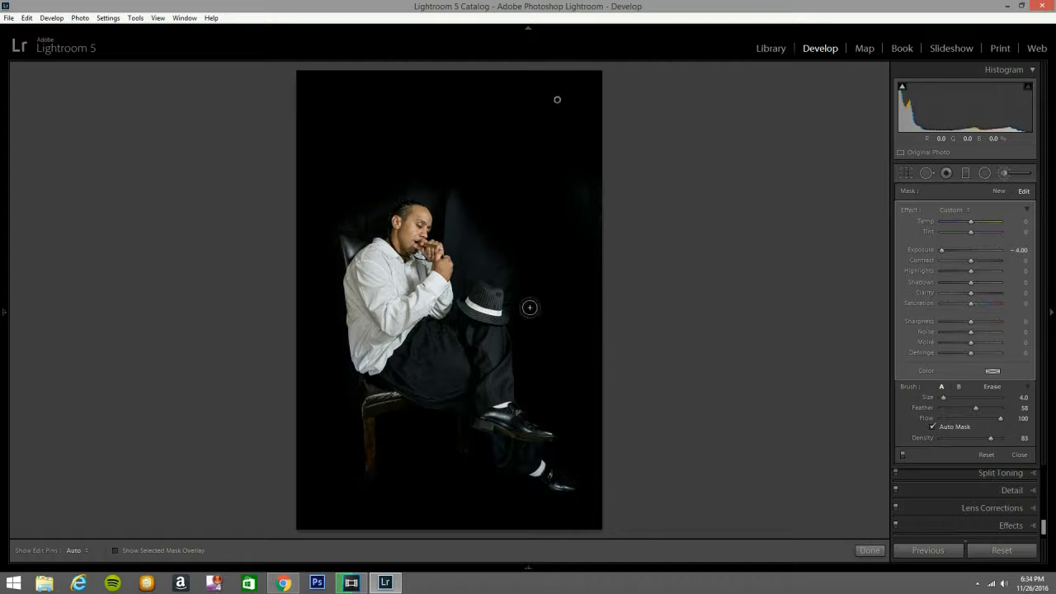
# Black out the remaining backdrop around the man's head, hat and chair back, enlarging the brush to size 8
pyautogui.press('h')
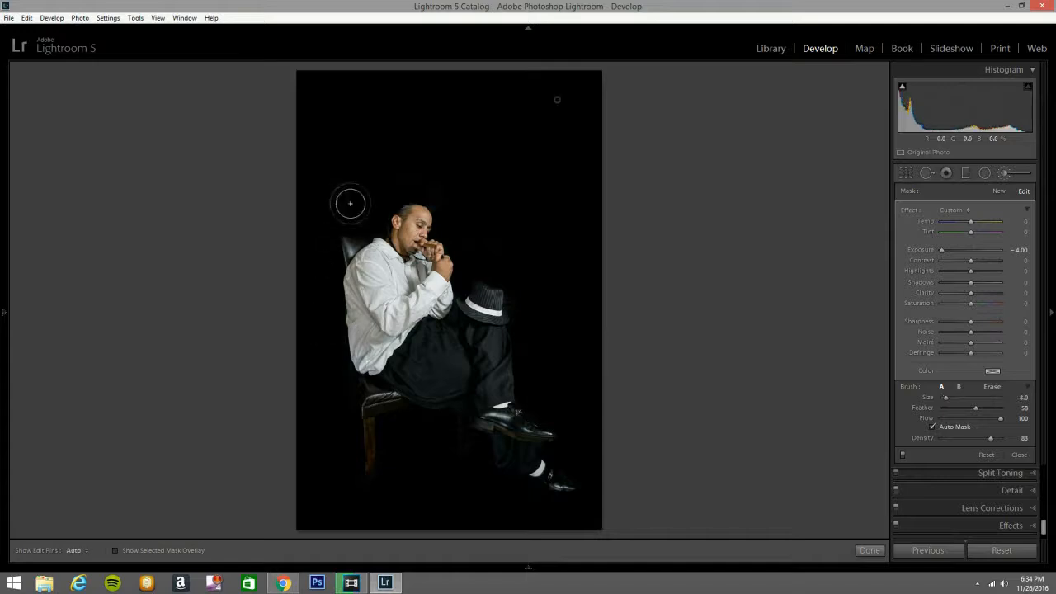
pyautogui.scroll(4, 421, 197)
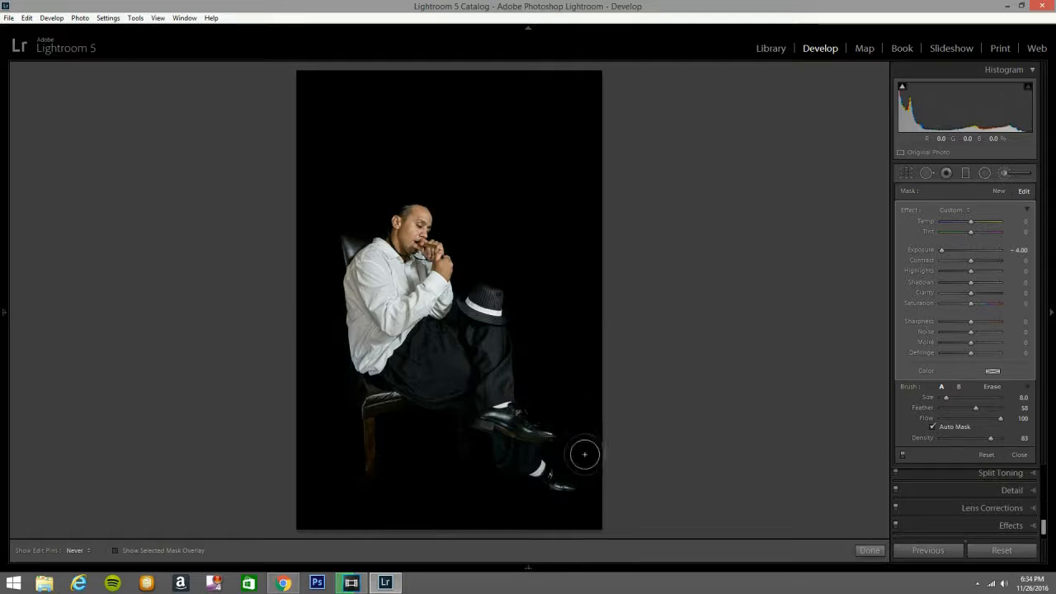
pyautogui.press('h')
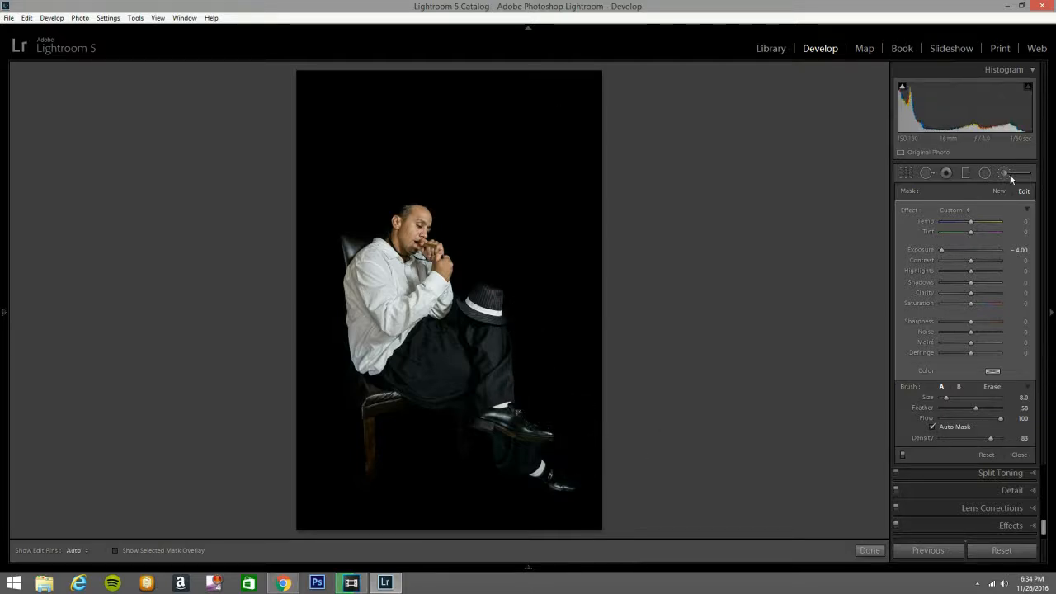
# Close the adjustment brush and set the tone curve's point curve to Medium Contrast
pyautogui.press('k')
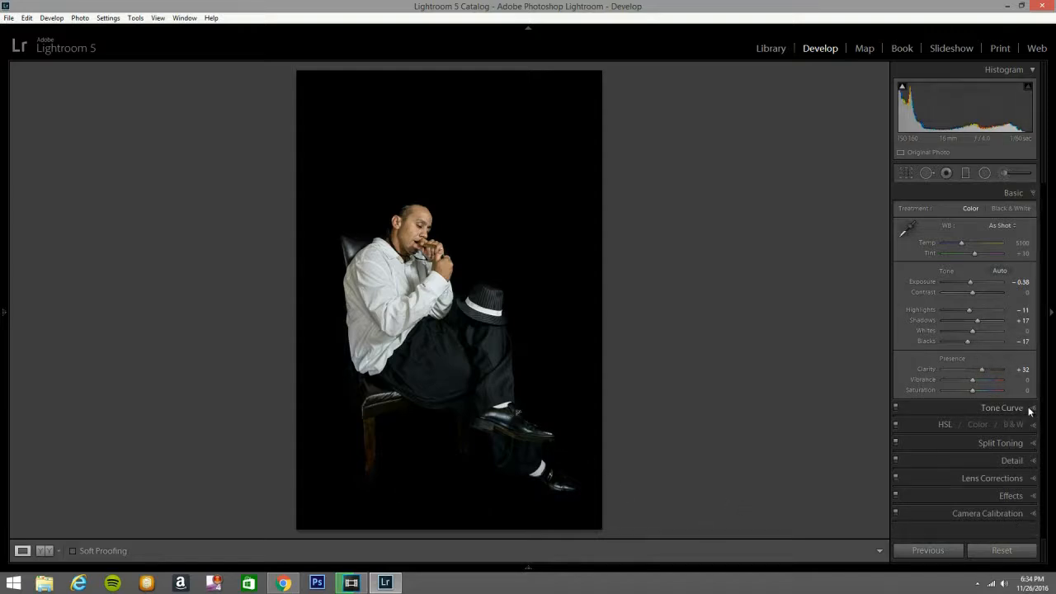
pyautogui.click(977, 407)
pyautogui.click(957, 350)
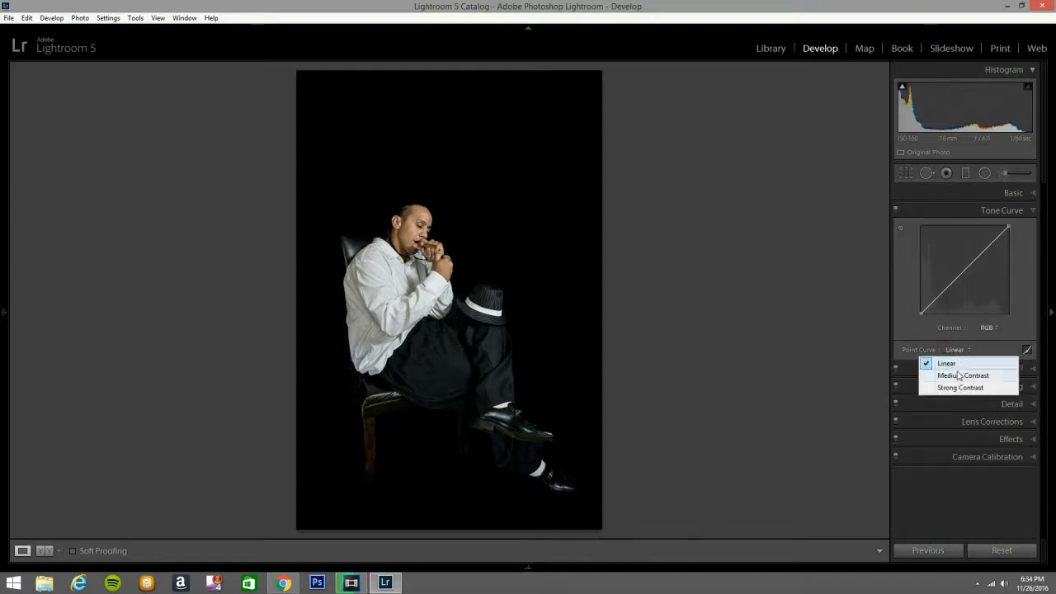
pyautogui.click(955, 372)
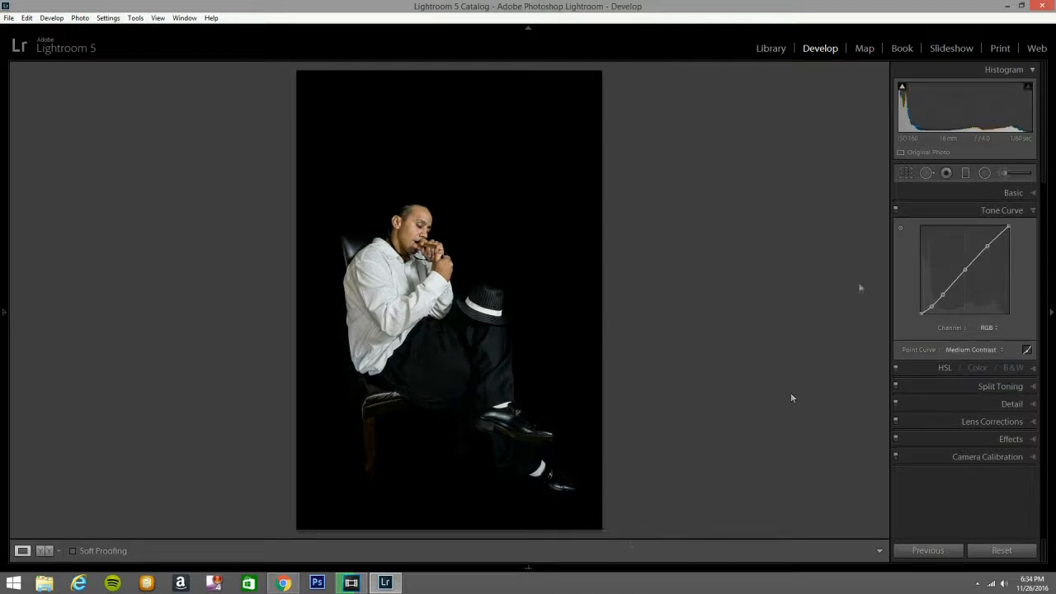
pyautogui.click(1031, 210)
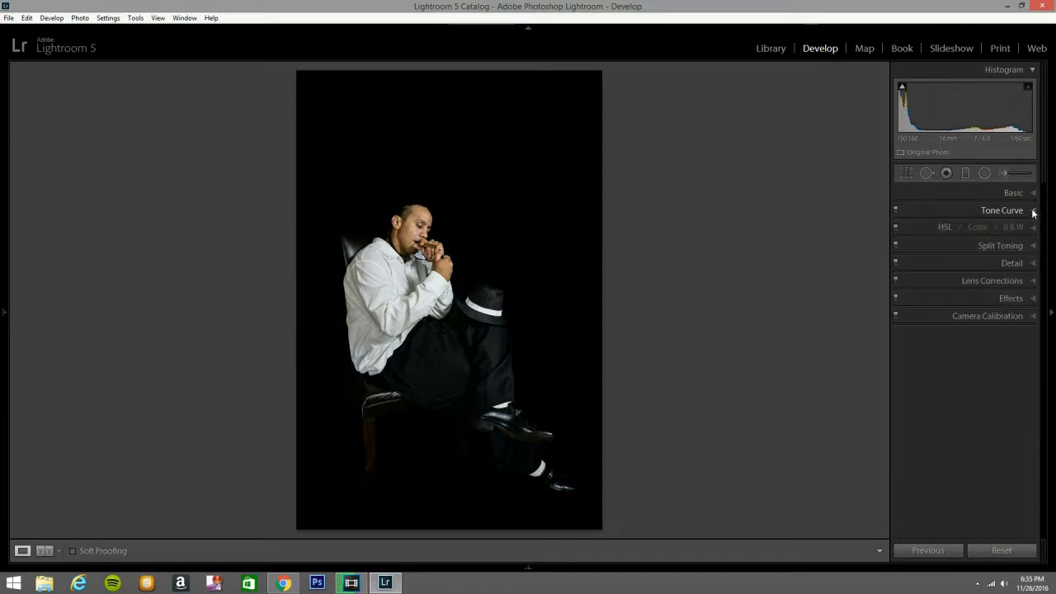
pyautogui.click(1031, 210)
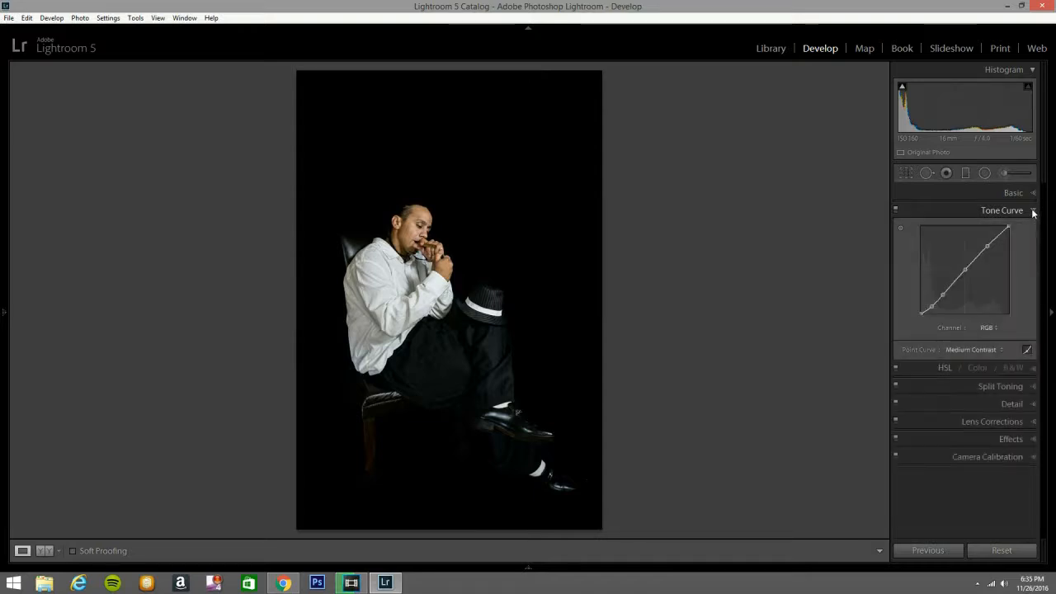
# Clone out the remaining specks along the lower backdrop below and beside the chair with the Spot Removal tool
pyautogui.click(927, 173)
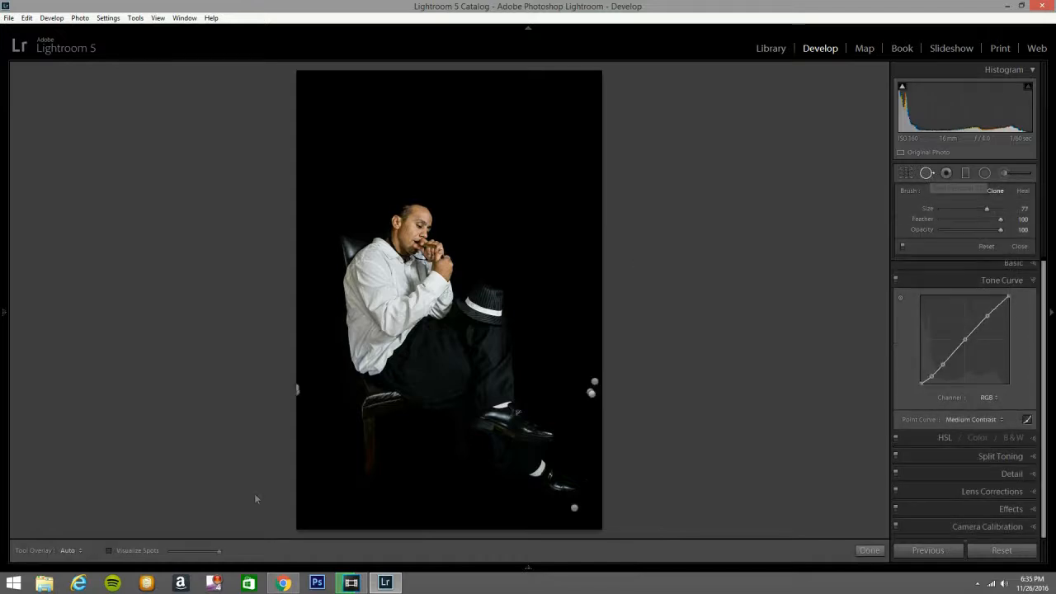
pyautogui.click(382, 511)
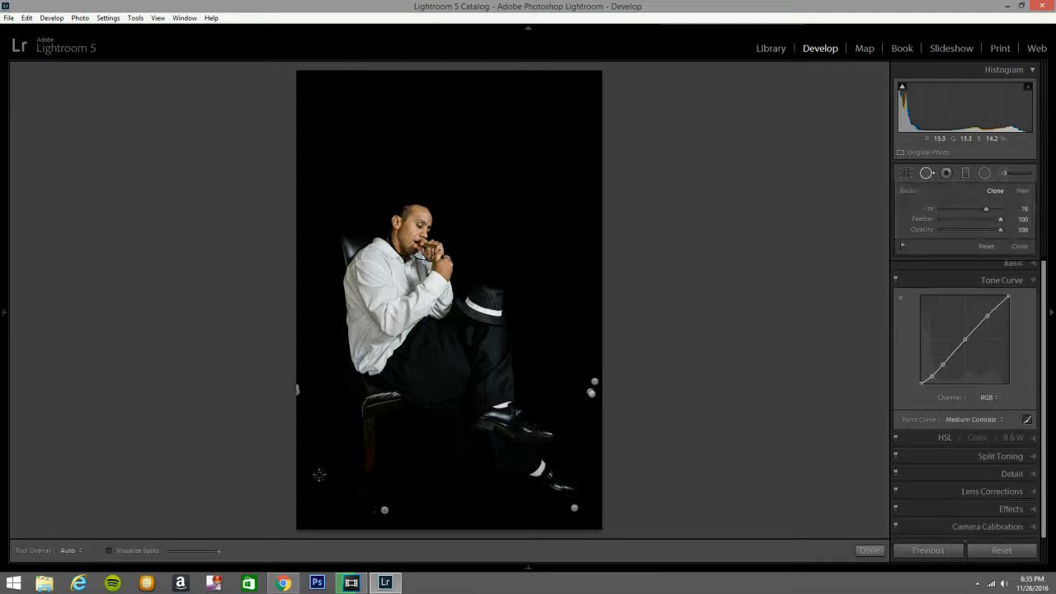
pyautogui.click(490, 513)
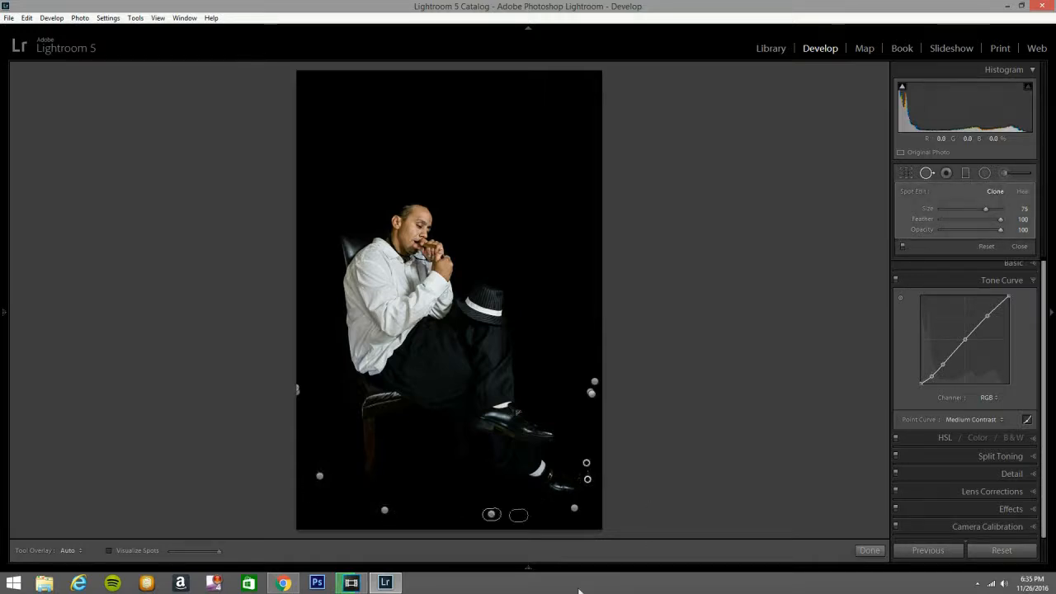
pyautogui.click(926, 173)
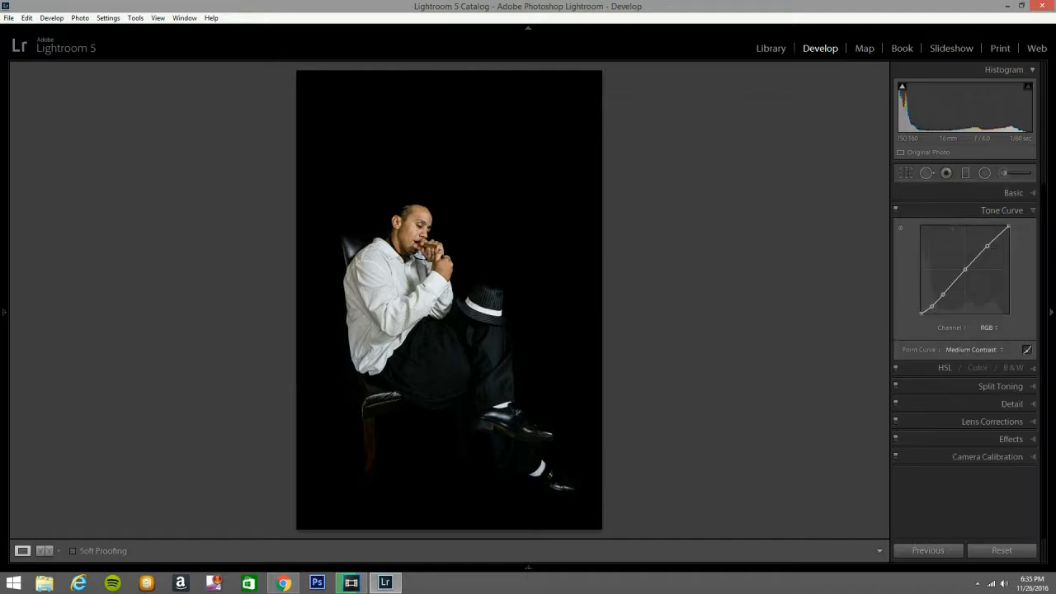
# Brighten the man's face with a new size 5 Exposure adjustment brush, setting the exposure to 0.75
pyautogui.click(1003, 173)
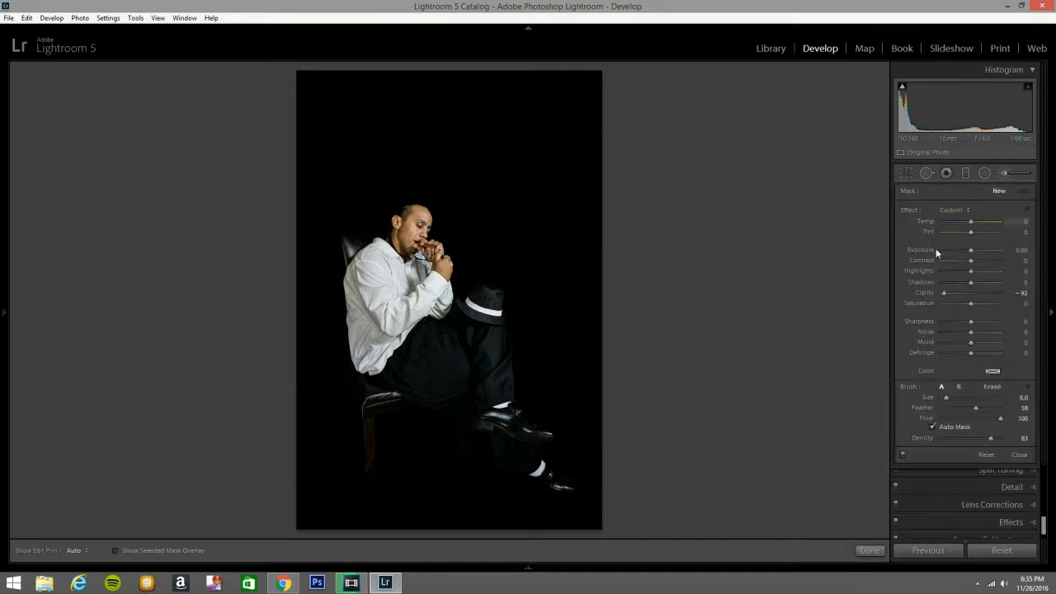
pyautogui.click(964, 210)
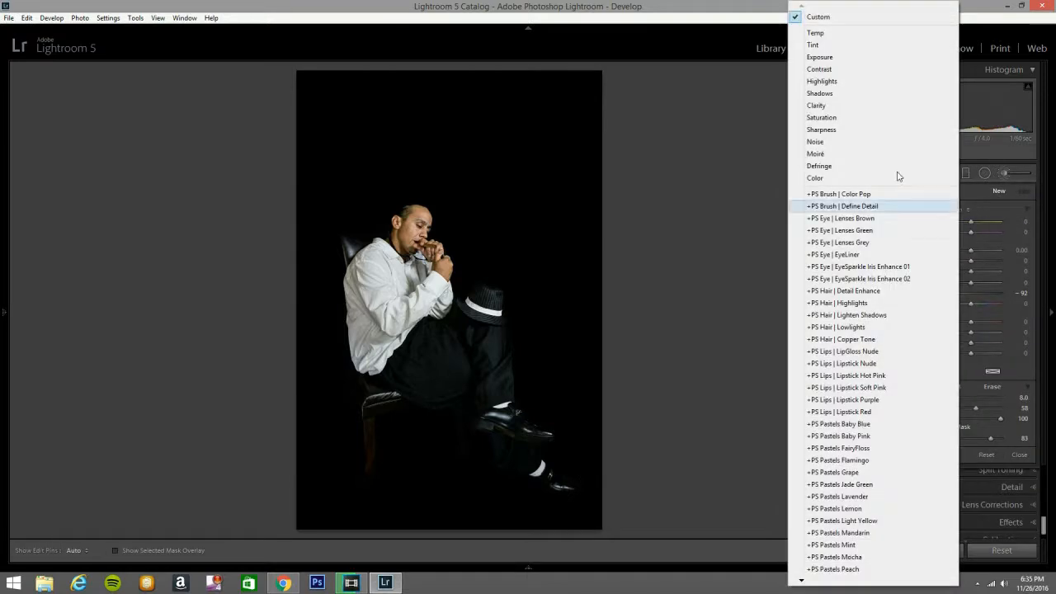
pyautogui.click(855, 57)
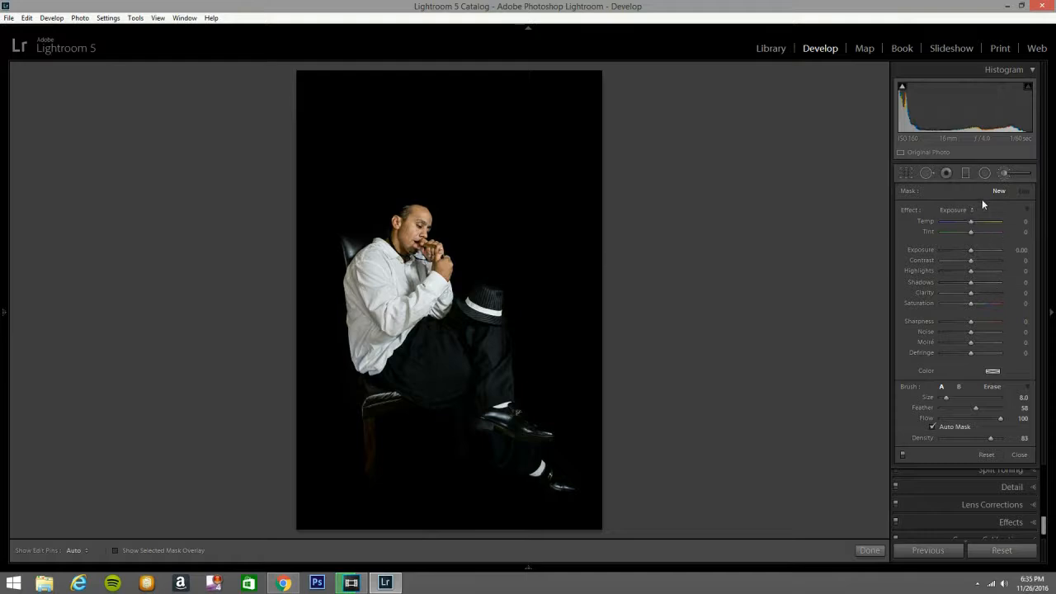
pyautogui.scroll(-3, 407, 219)
pyautogui.press('h')
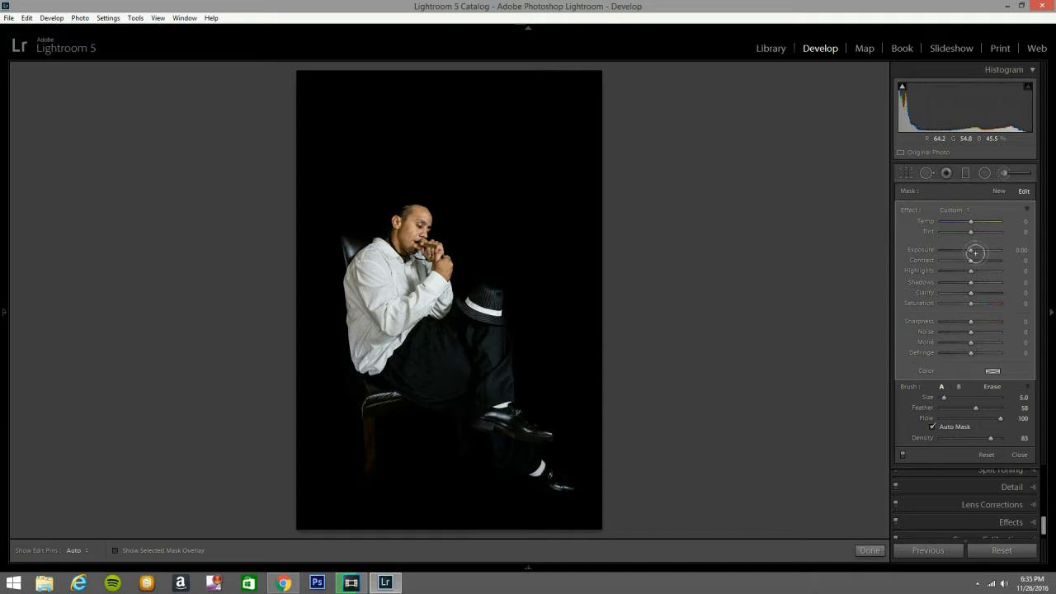
pyautogui.moveTo(970, 254); pyautogui.dragTo(973, 254)
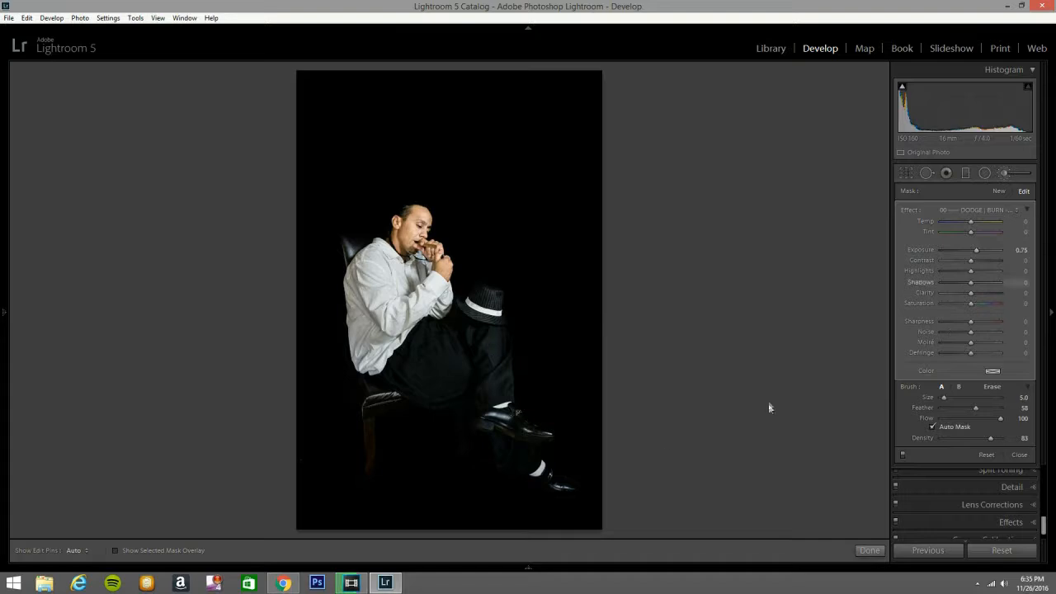
# Mask the white shirt with a new adjustment brush, showing the mask overlay and reducing the brush size to 4
pyautogui.click(1002, 173)
pyautogui.click(1002, 173)
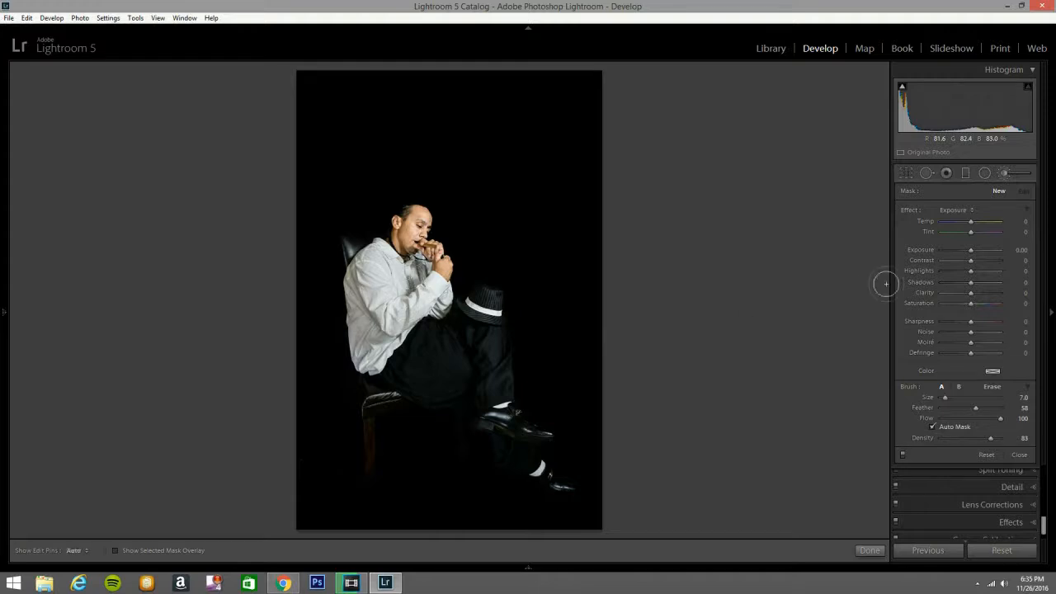
pyautogui.press('o')
pyautogui.scroll(-3, 429, 317)
pyautogui.press('h')
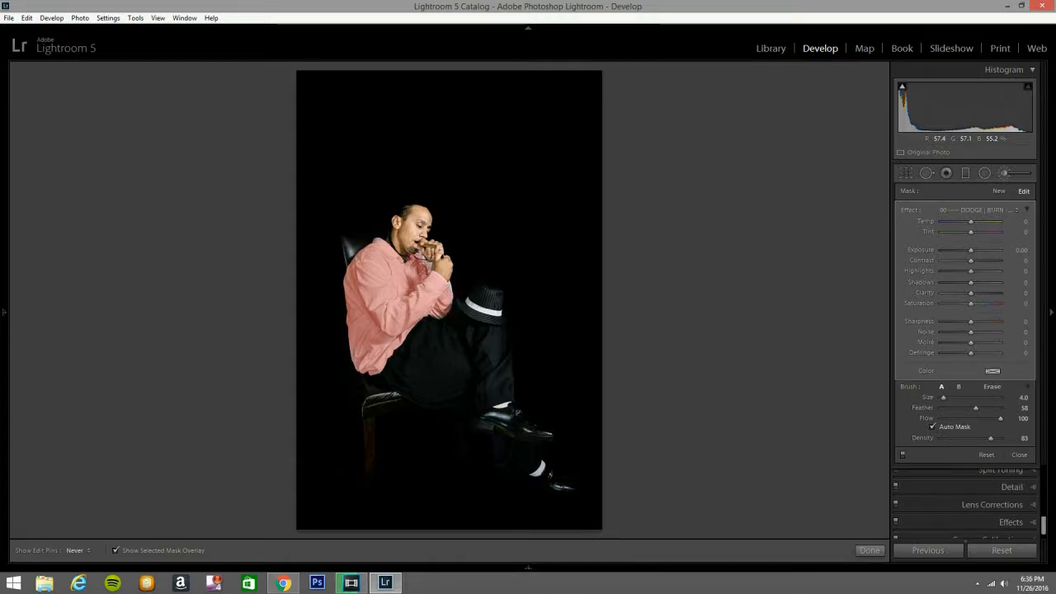
# Add the white hat band and both white socks to the shirt mask with brush size 1
pyautogui.press('h')
pyautogui.scroll(-2, 474, 301)
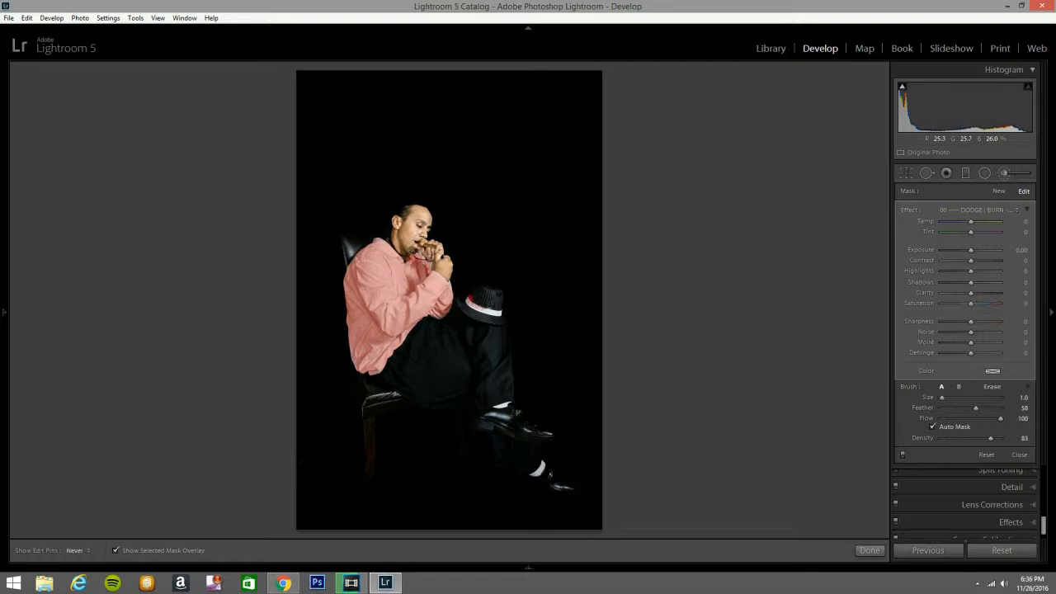
pyautogui.press('h')
pyautogui.press('h')
pyautogui.press('h')
pyautogui.press('h')
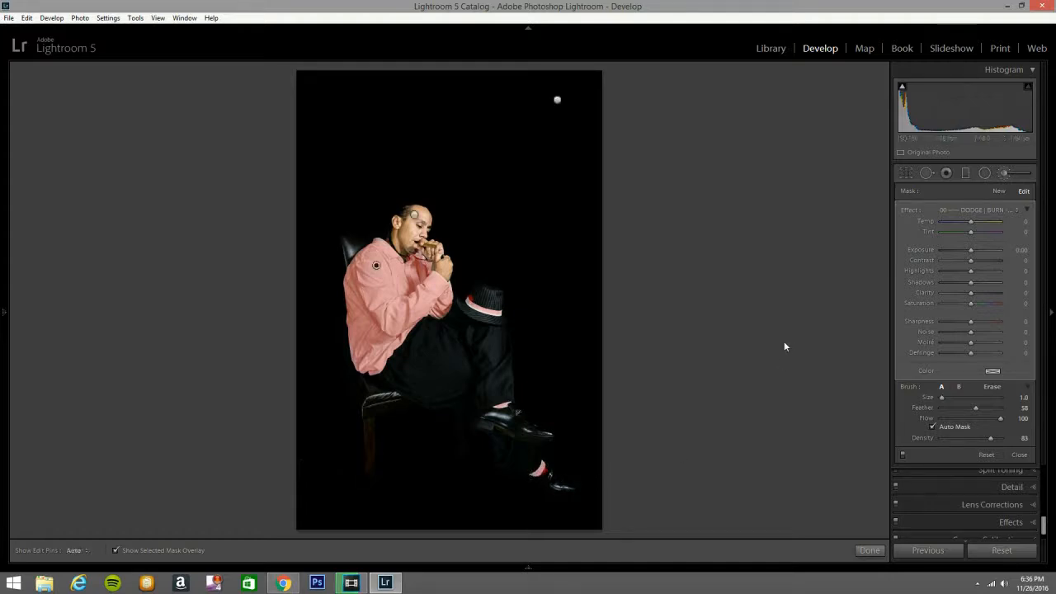
# Hide the mask overlay and set the white clothing mask to exposure 0.15, highlights 6 and clarity −47
pyautogui.press('o')
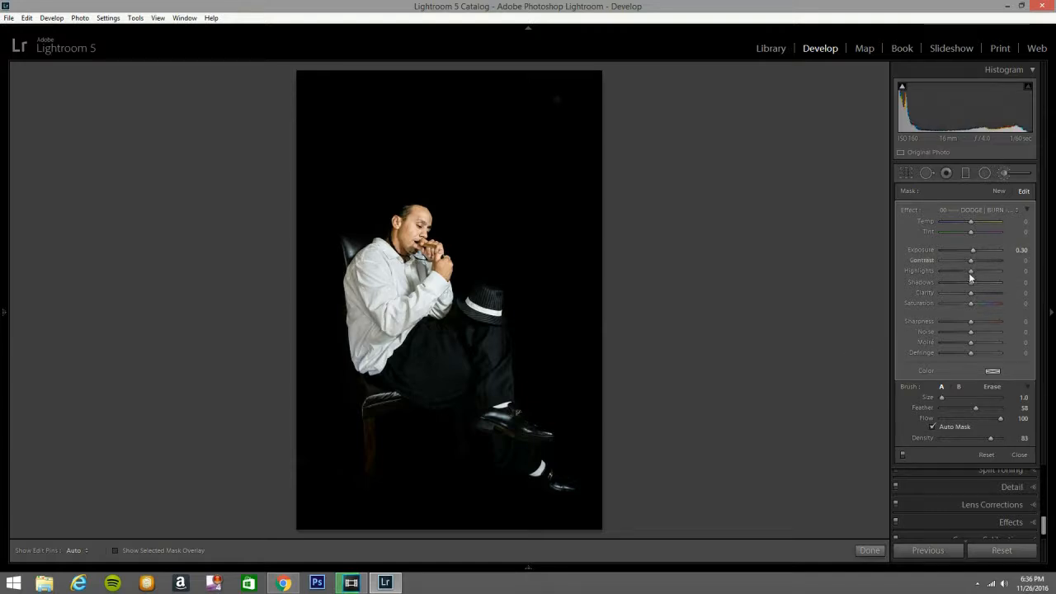
pyautogui.moveTo(971, 270); pyautogui.dragTo(970, 274)
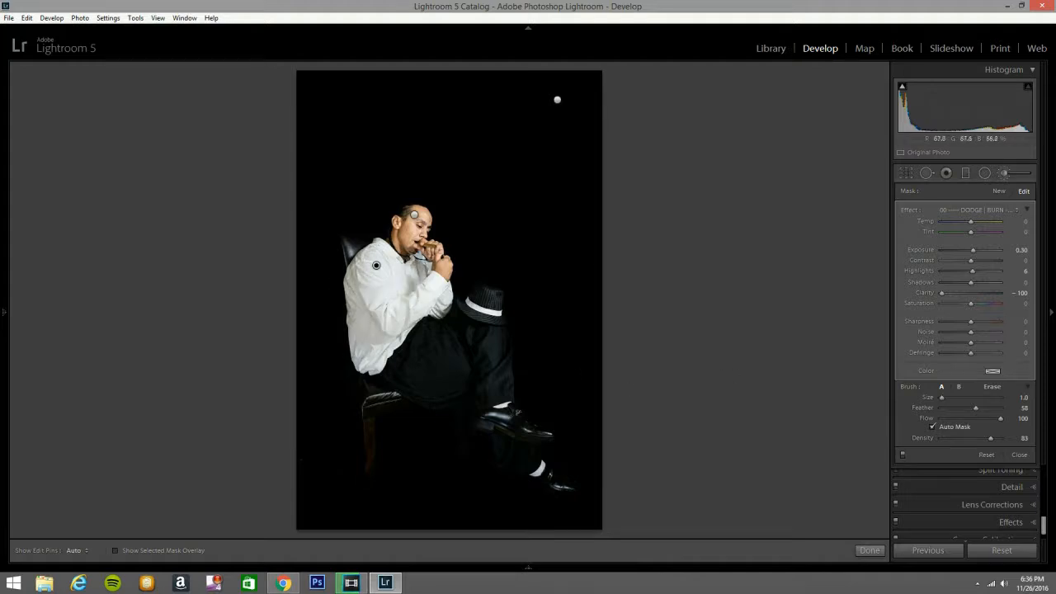
pyautogui.click(957, 293)
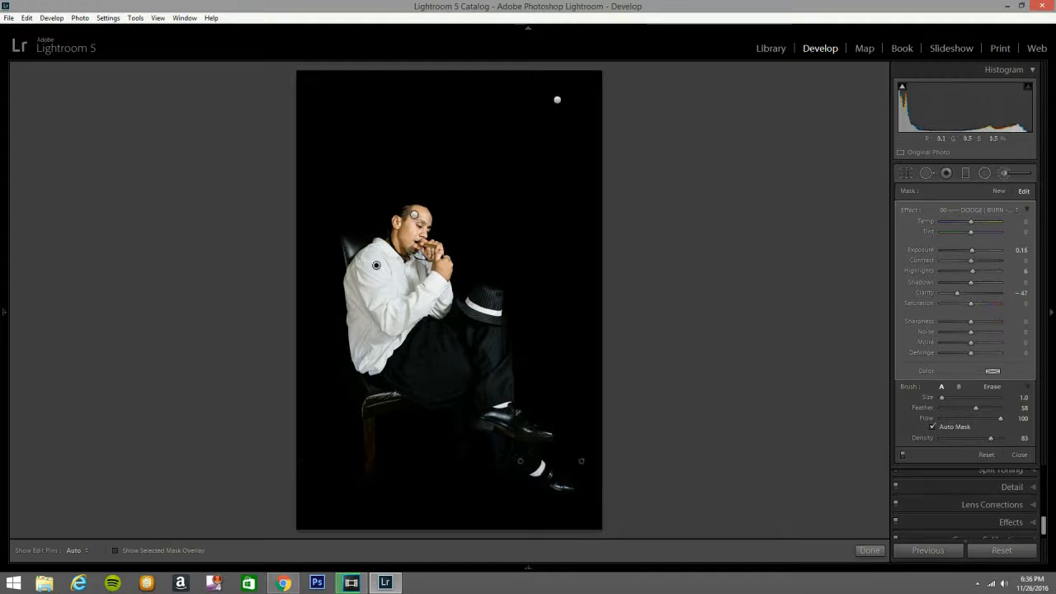
pyautogui.click(1004, 173)
# Clone out the blemishes on the forehead above the eyebrow with a size 24 Spot Removal brush
pyautogui.click(402, 239)
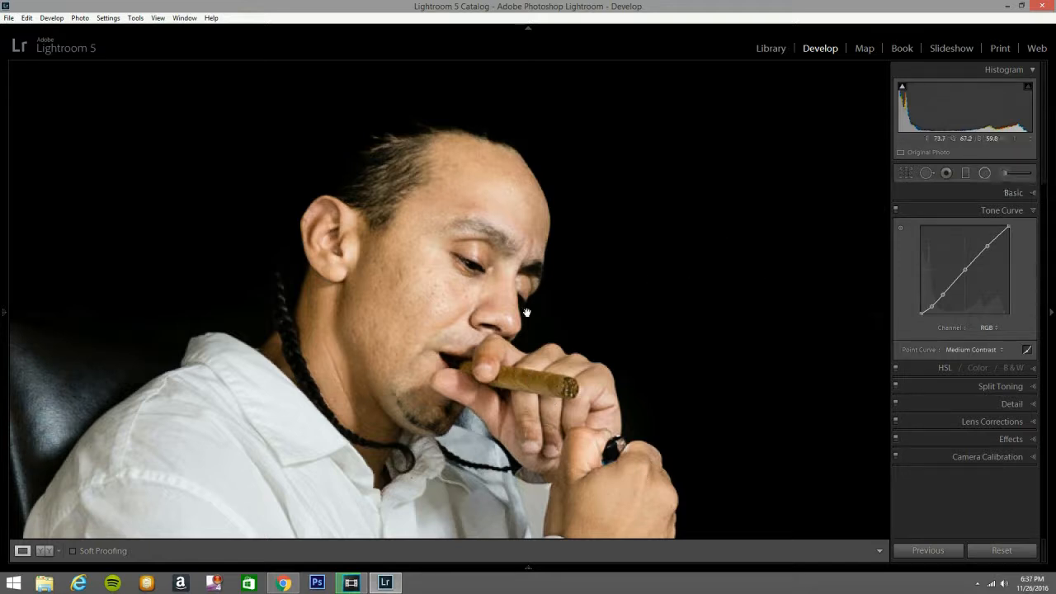
pyautogui.click(1003, 171)
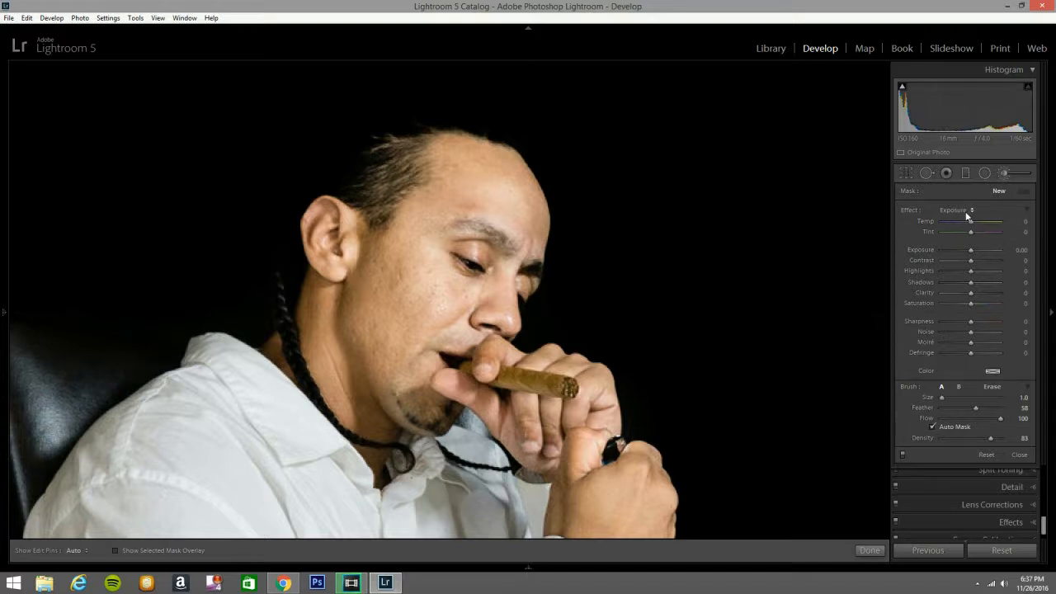
pyautogui.click(1004, 172)
pyautogui.click(918, 178)
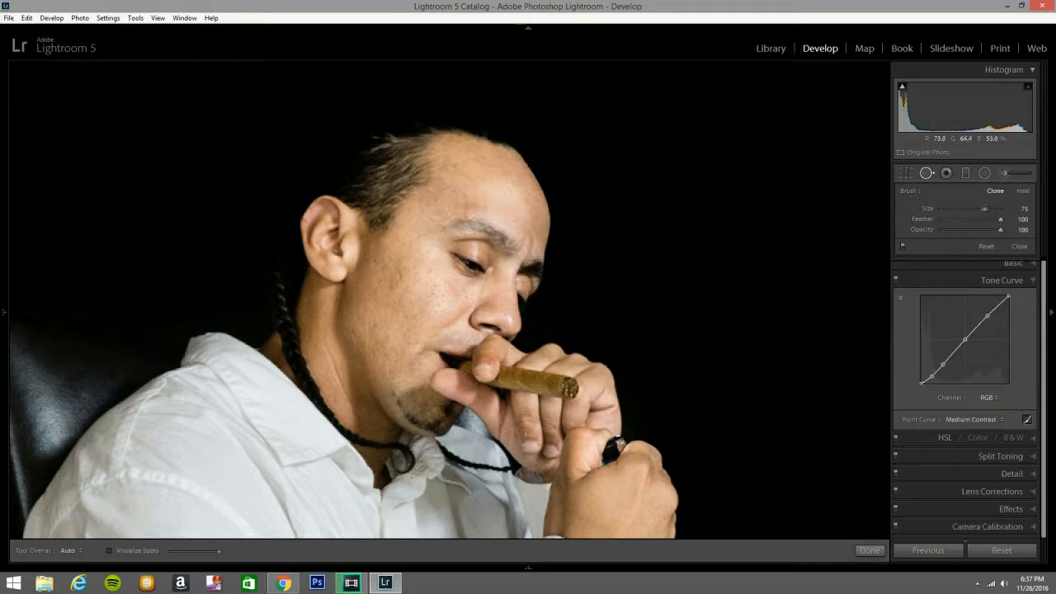
pyautogui.press('[')
pyautogui.press('[')
pyautogui.press('[')
pyautogui.press('[')
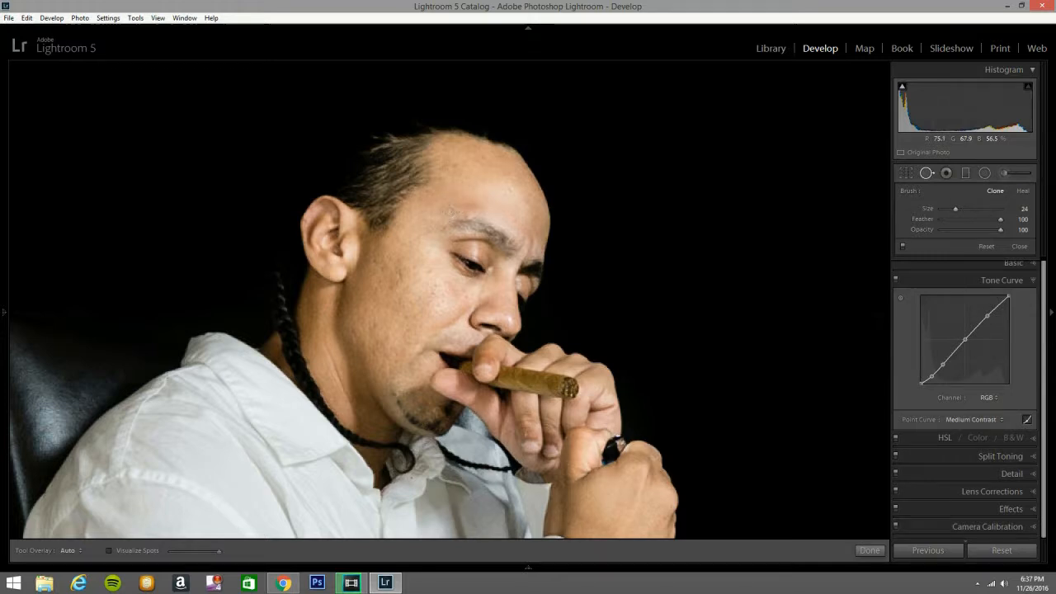
pyautogui.moveTo(450, 207); pyautogui.dragTo(487, 207)
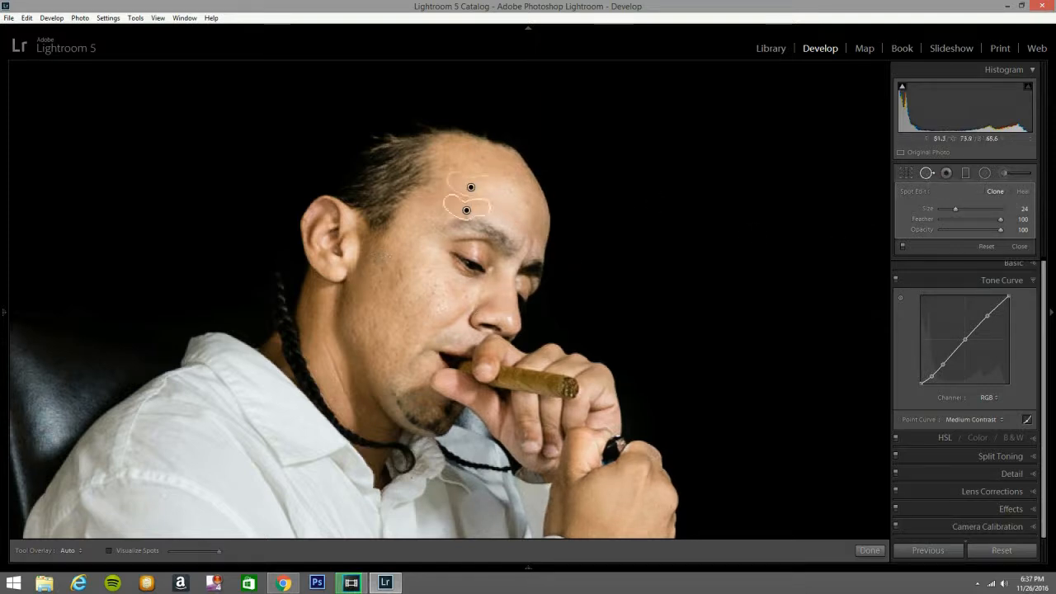
# Clone out the blemishes on the man's cheek with a size 18 brush and close Spot Removal
pyautogui.moveTo(397, 265); pyautogui.dragTo(399, 282)
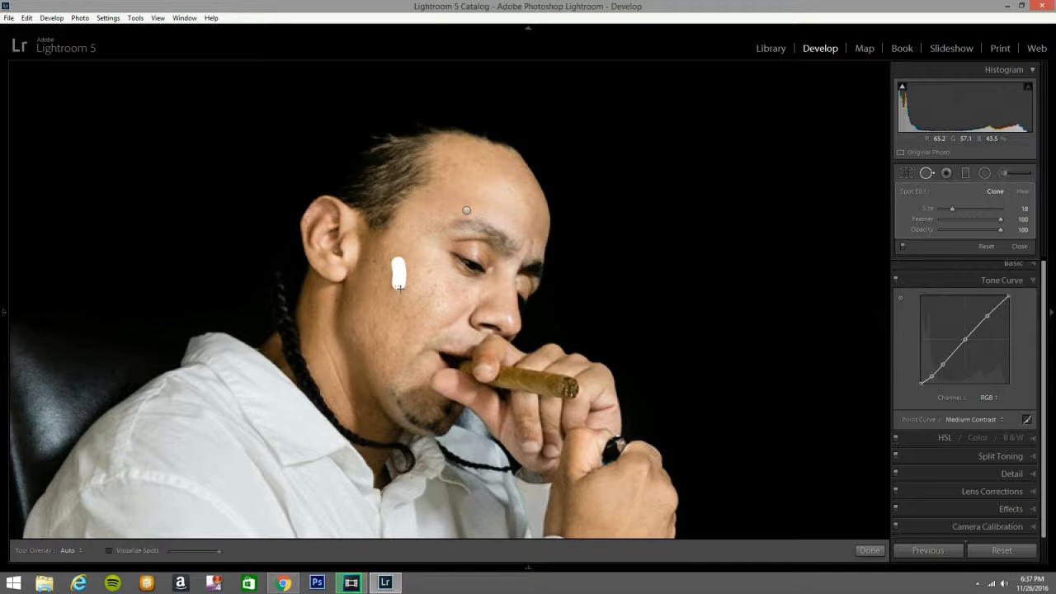
pyautogui.click(437, 300)
pyautogui.click(415, 295)
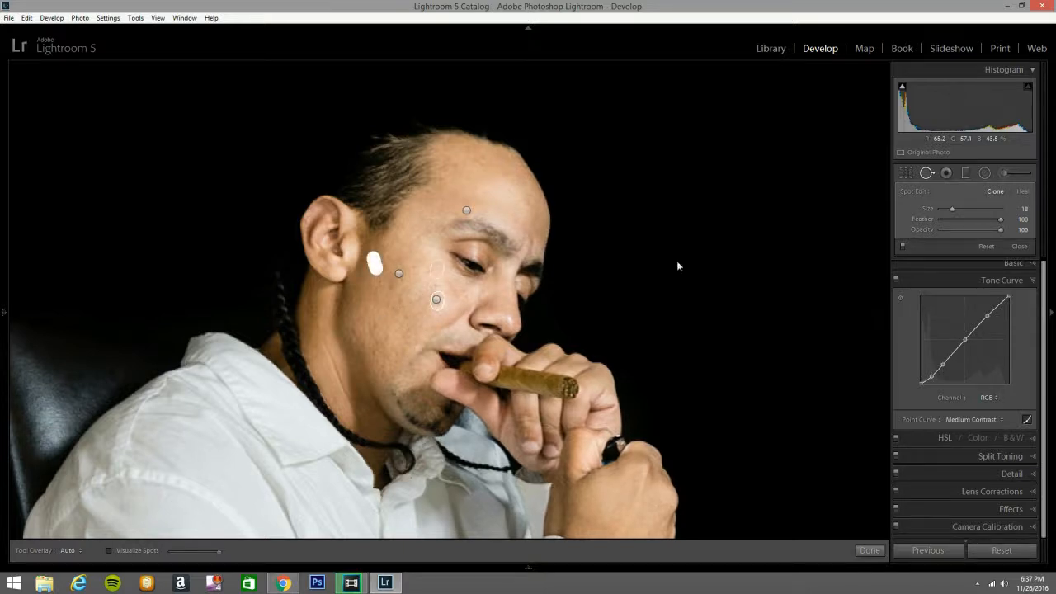
pyautogui.click(924, 175)
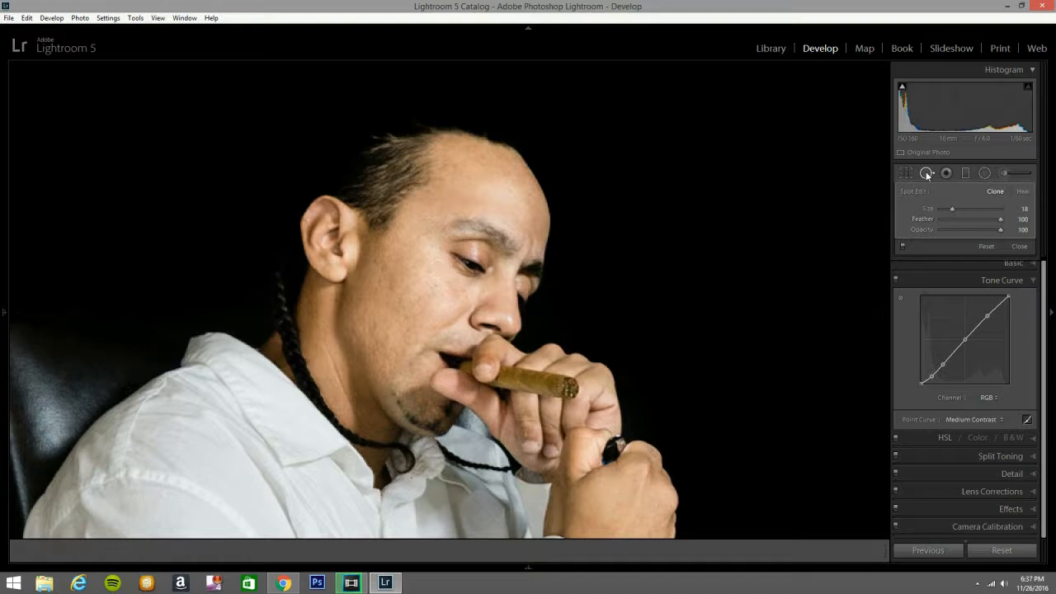
# Soften the forehead, cheek and neck skin with a new size 7 adjustment brush at clarity −51 and sharpness 25
pyautogui.click(1004, 174)
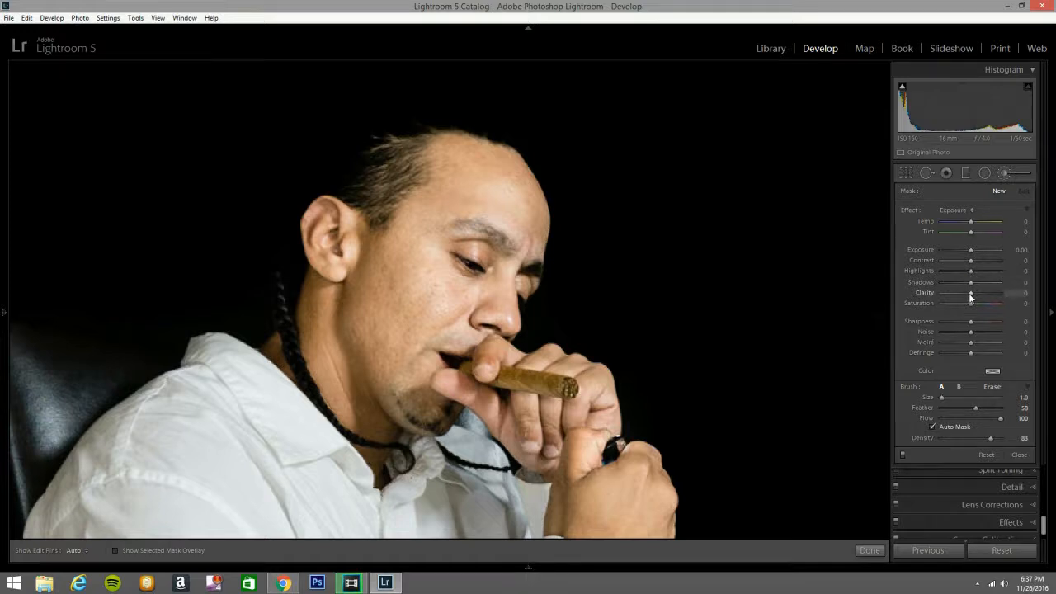
pyautogui.moveTo(952, 294); pyautogui.dragTo(957, 295)
pyautogui.moveTo(973, 322); pyautogui.dragTo(977, 323)
pyautogui.scroll(4, 462, 186)
pyautogui.press('h')
pyautogui.moveTo(498, 182)
pyautogui.mouseDown()
pyautogui.moveTo(490, 175)
pyautogui.moveTo(515, 212)
pyautogui.mouseUp()
pyautogui.moveTo(449, 186)
pyautogui.mouseDown()
pyautogui.moveTo(404, 250)
pyautogui.moveTo(369, 264)
pyautogui.moveTo(366, 353)
pyautogui.moveTo(354, 363)
pyautogui.moveTo(371, 393)
pyautogui.moveTo(430, 277)
pyautogui.moveTo(449, 295)
pyautogui.mouseUp()
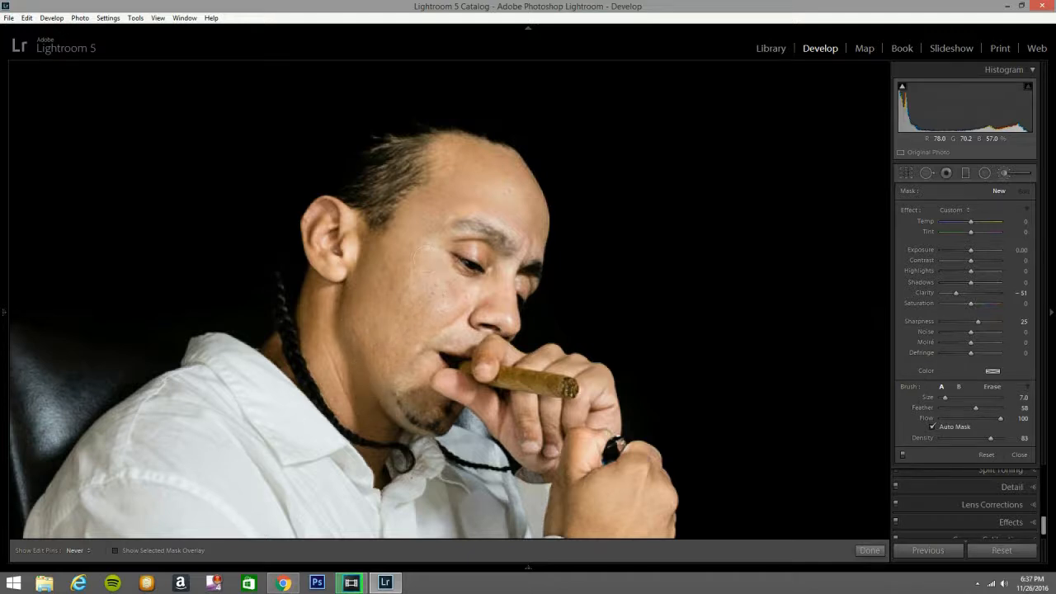
pyautogui.moveTo(428, 256)
pyautogui.mouseDown()
pyautogui.moveTo(403, 277)
pyautogui.moveTo(378, 278)
pyautogui.moveTo(346, 311)
pyautogui.moveTo(322, 291)
pyautogui.moveTo(316, 347)
pyautogui.moveTo(309, 320)
pyautogui.moveTo(359, 416)
pyautogui.mouseUp()
# Show the mask overlay and extend the skin-softening mask over the ear, hairline, brow, nose and upper lip
pyautogui.press('o')
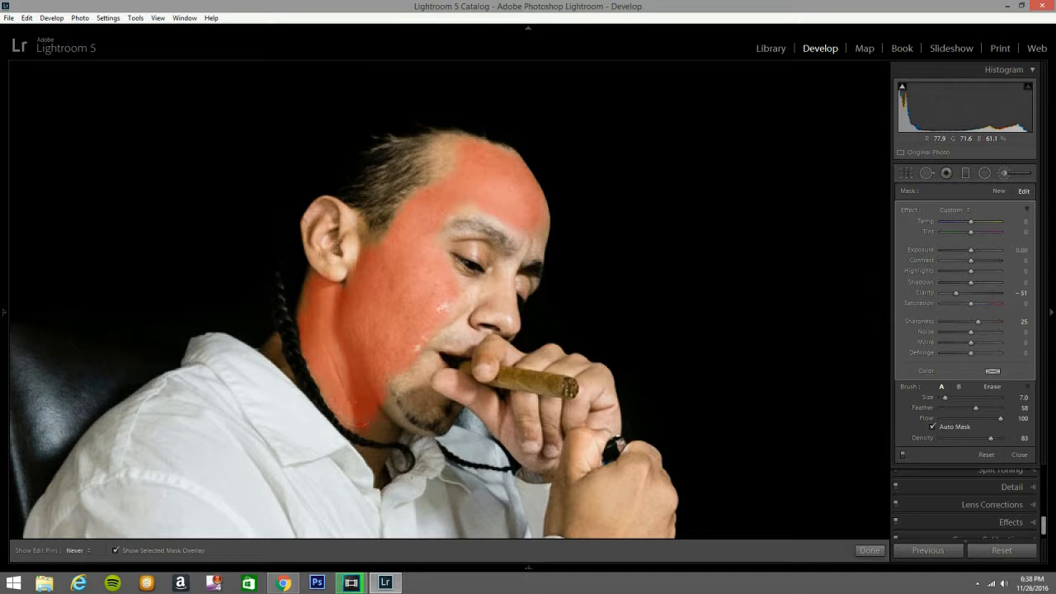
pyautogui.moveTo(337, 251)
pyautogui.mouseDown()
pyautogui.moveTo(332, 225)
pyautogui.moveTo(353, 271)
pyautogui.moveTo(349, 261)
pyautogui.mouseUp()
pyautogui.moveTo(447, 147)
pyautogui.mouseDown()
pyautogui.moveTo(443, 168)
pyautogui.moveTo(493, 147)
pyautogui.mouseUp()
pyautogui.moveTo(513, 218)
pyautogui.mouseDown()
pyautogui.moveTo(462, 211)
pyautogui.moveTo(446, 235)
pyautogui.moveTo(455, 270)
pyautogui.moveTo(512, 280)
pyautogui.mouseUp()
pyautogui.moveTo(477, 320)
pyautogui.mouseDown()
pyautogui.moveTo(493, 324)
pyautogui.moveTo(482, 303)
pyautogui.mouseUp()
pyautogui.moveTo(416, 332)
pyautogui.mouseDown()
pyautogui.moveTo(423, 371)
pyautogui.moveTo(413, 352)
pyautogui.moveTo(427, 359)
pyautogui.moveTo(450, 318)
pyautogui.mouseUp()
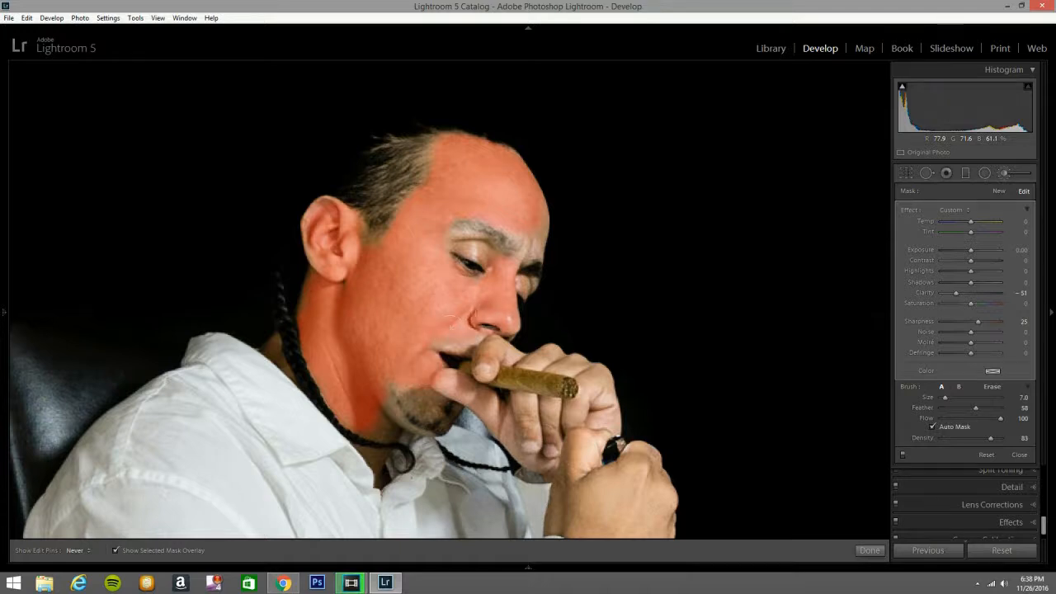
# Fill in the skin-softening mask around both eyes with brush size 5
pyautogui.press('h')
pyautogui.press('h')
pyautogui.scroll(-2, 525, 264)
pyautogui.moveTo(532, 248)
pyautogui.mouseDown()
pyautogui.moveTo(520, 244)
pyautogui.moveTo(533, 240)
pyautogui.mouseUp()
pyautogui.press('h')
pyautogui.press('h')
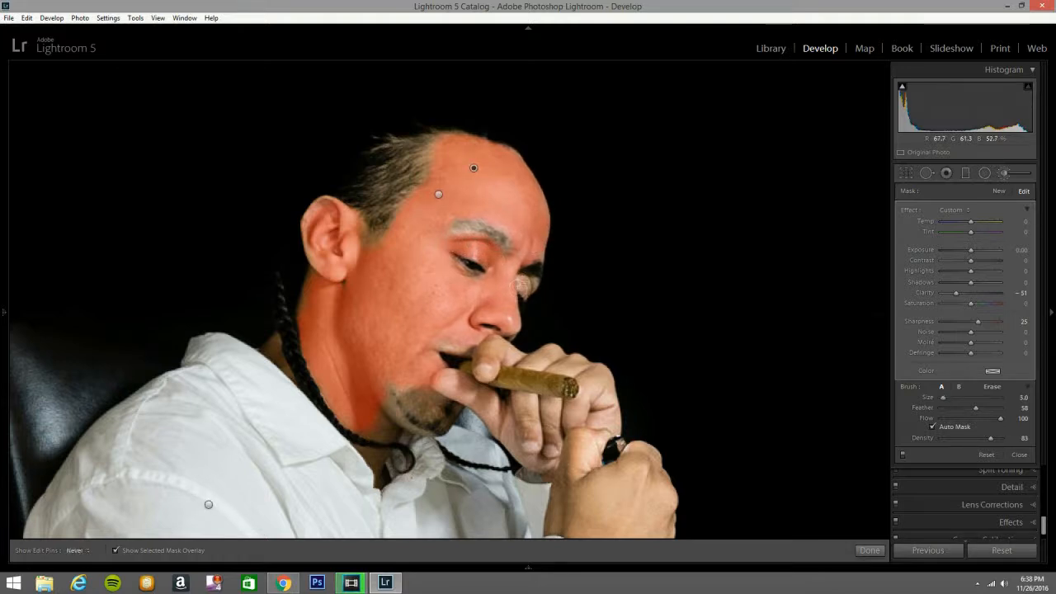
pyautogui.press('h')
pyautogui.moveTo(530, 287); pyautogui.dragTo(528, 281)
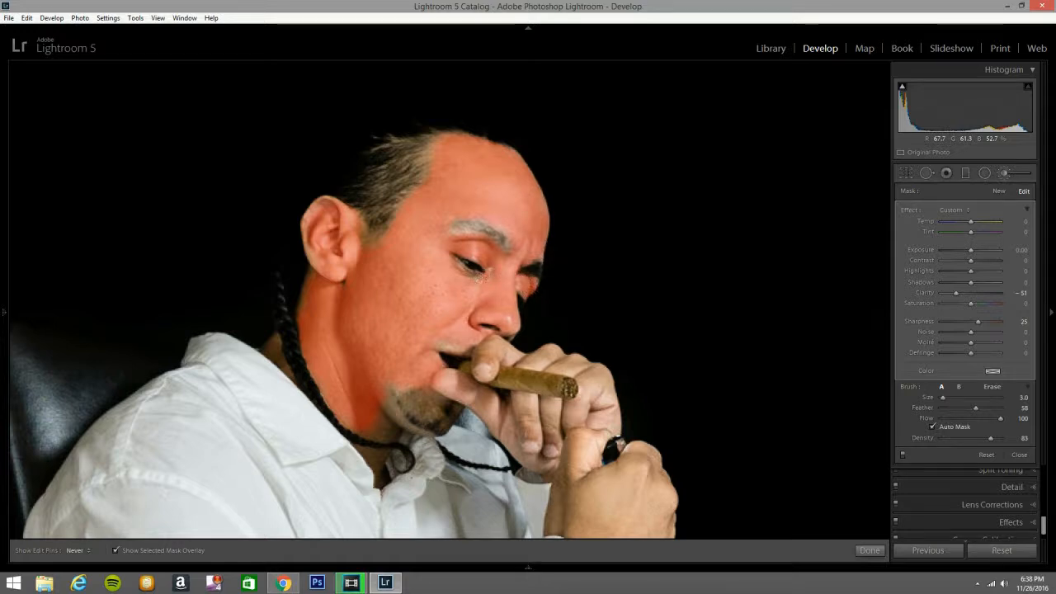
# Extend the skin-softening mask over the jawline and lower neck with a size 3 brush, then hide the mask overlay
pyautogui.moveTo(397, 375)
pyautogui.mouseDown()
pyautogui.moveTo(389, 403)
pyautogui.moveTo(402, 424)
pyautogui.moveTo(371, 434)
pyautogui.mouseUp()
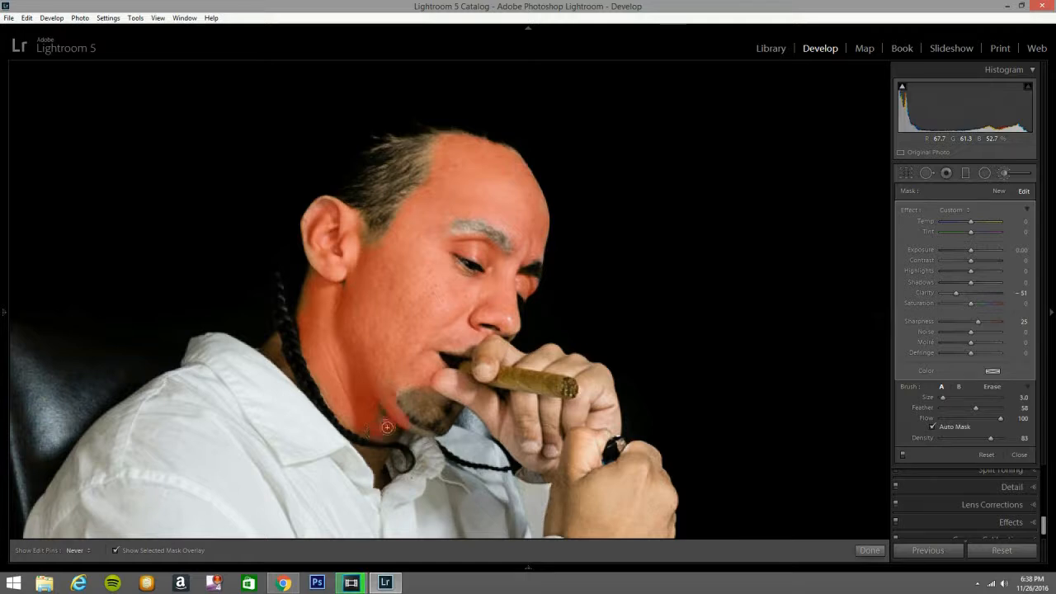
pyautogui.press('h')
pyautogui.press('h')
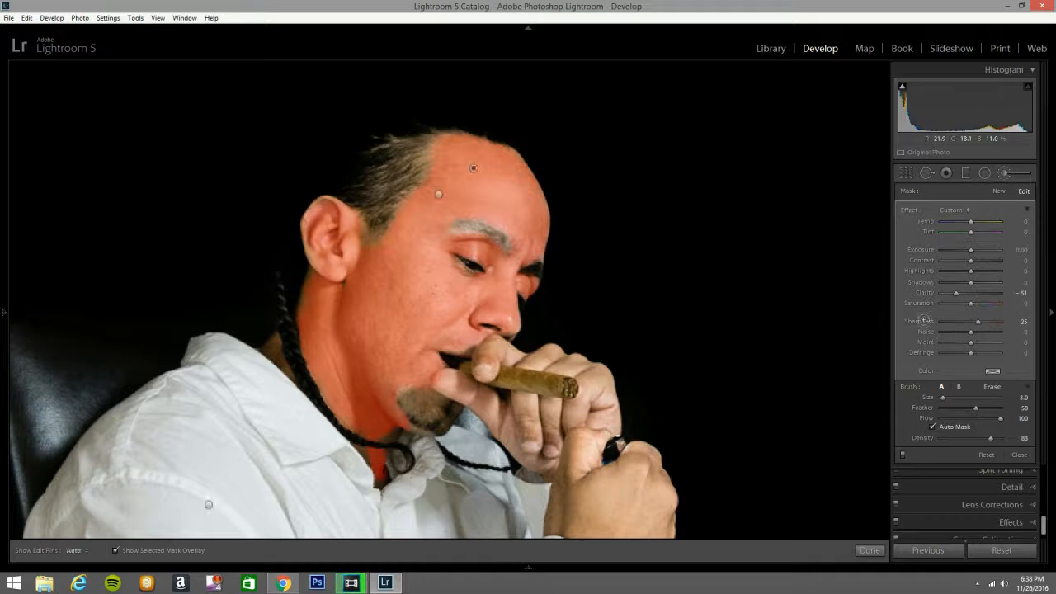
pyautogui.press('h')
pyautogui.press('o')
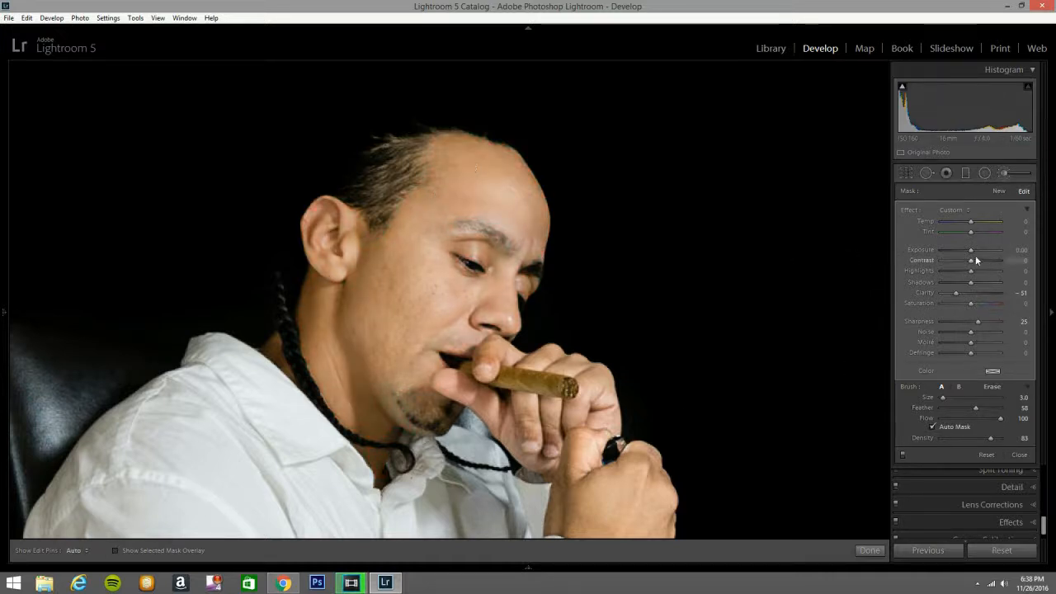
# Raise the skin mask's exposure to 0.10, close the adjustment brush and compare the whole photo before and after
pyautogui.press('Up')
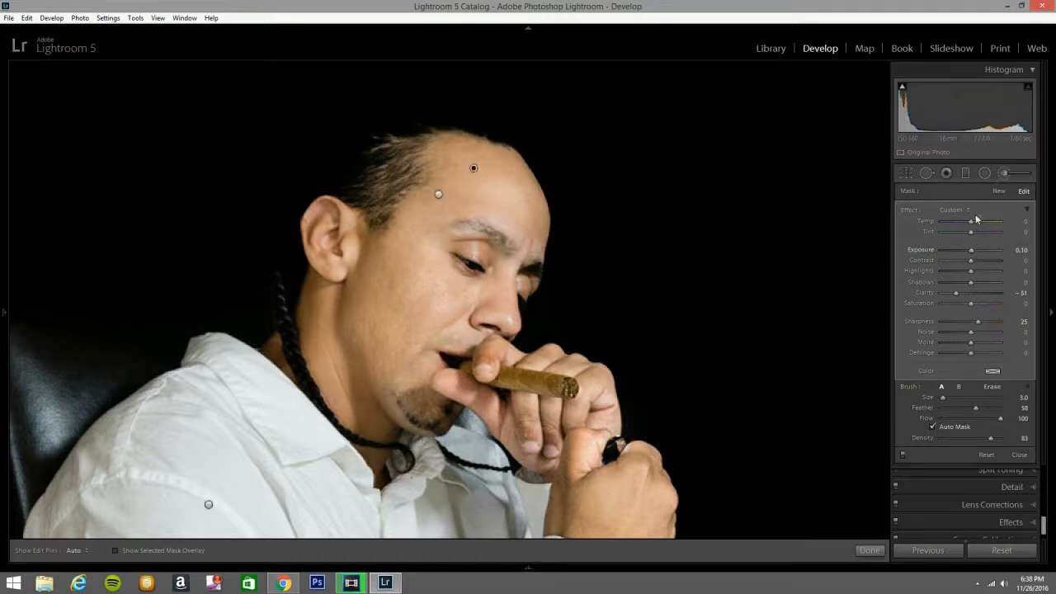
pyautogui.click(1003, 174)
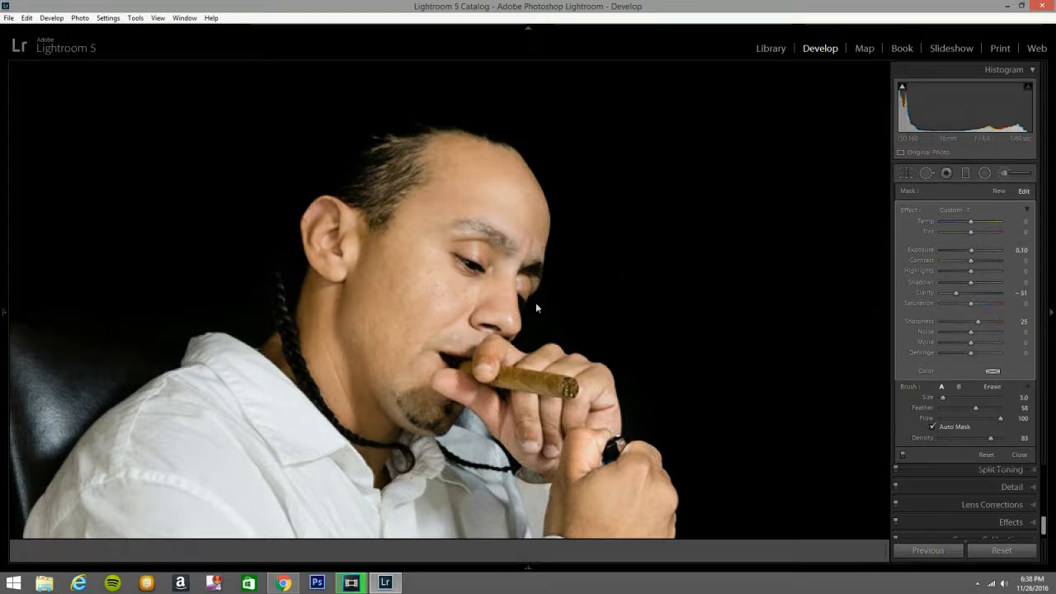
pyautogui.click(406, 279)
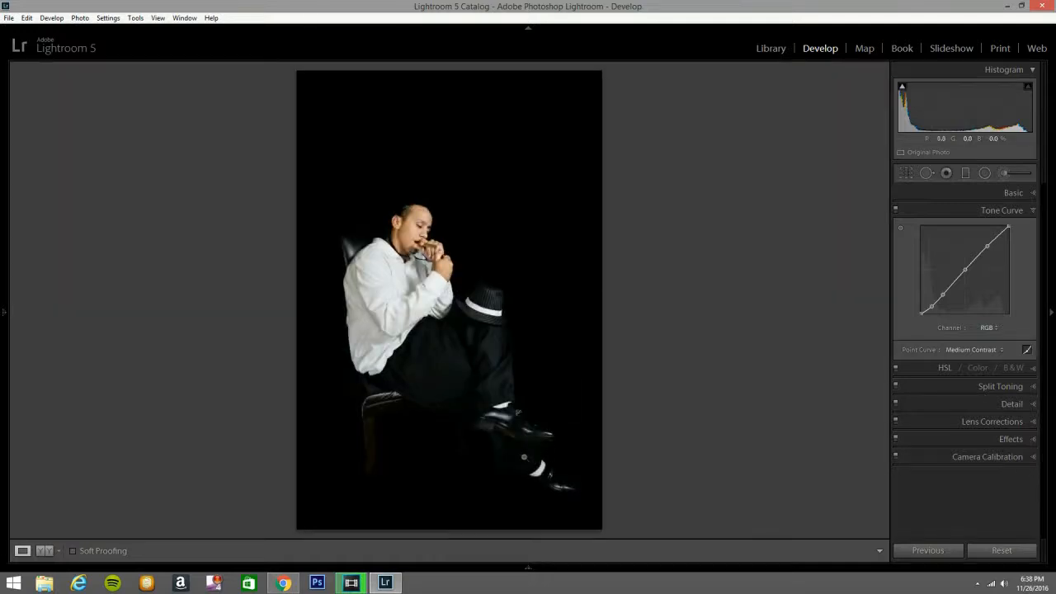
pyautogui.press('y')
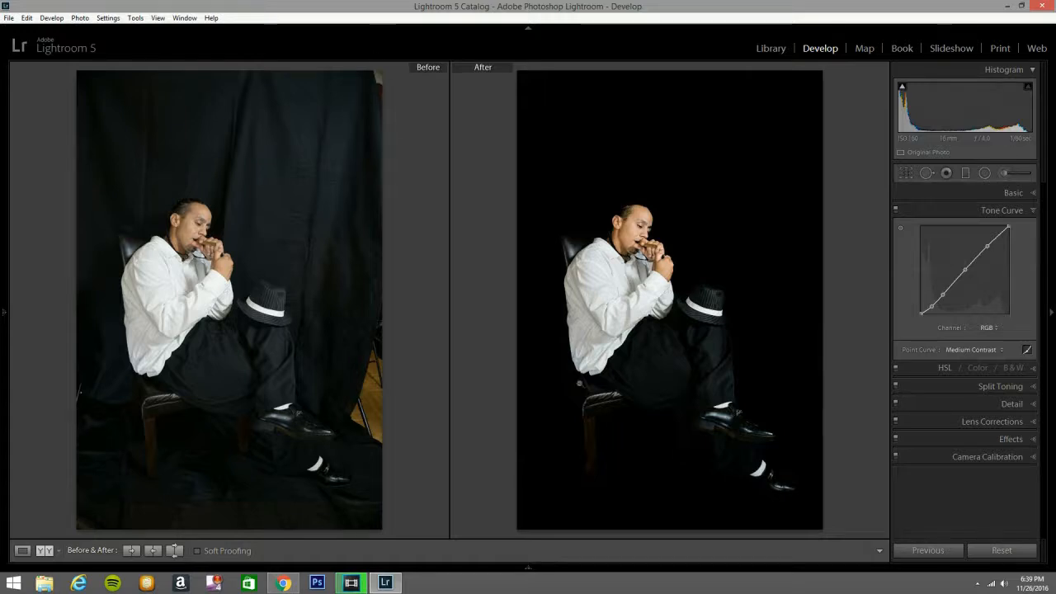
pyautogui.press('y')
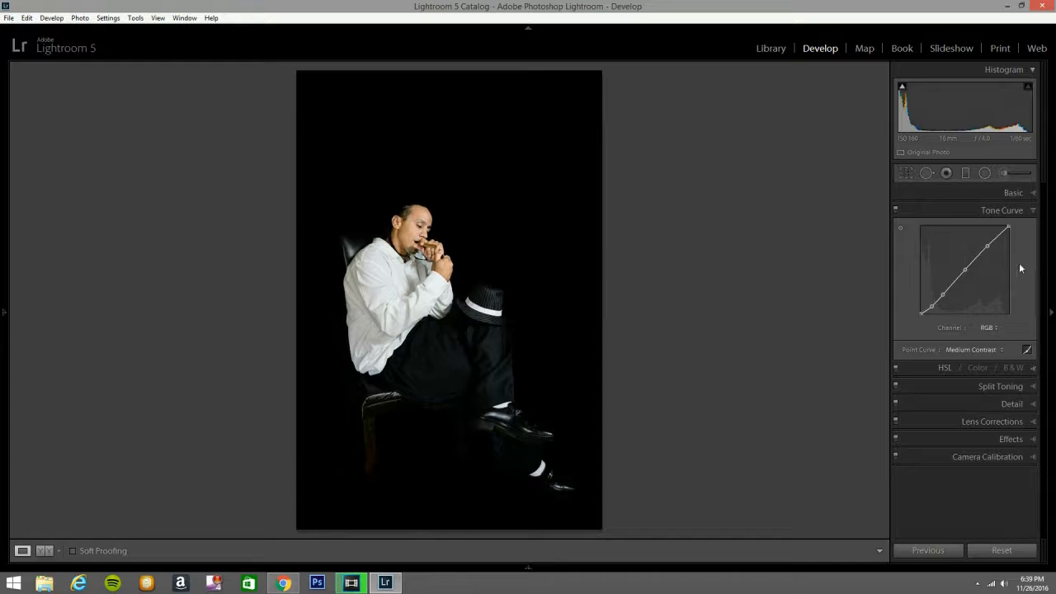
# Set the photo's overall clarity to +66 and check the effect on the face up close
pyautogui.click(1031, 196)
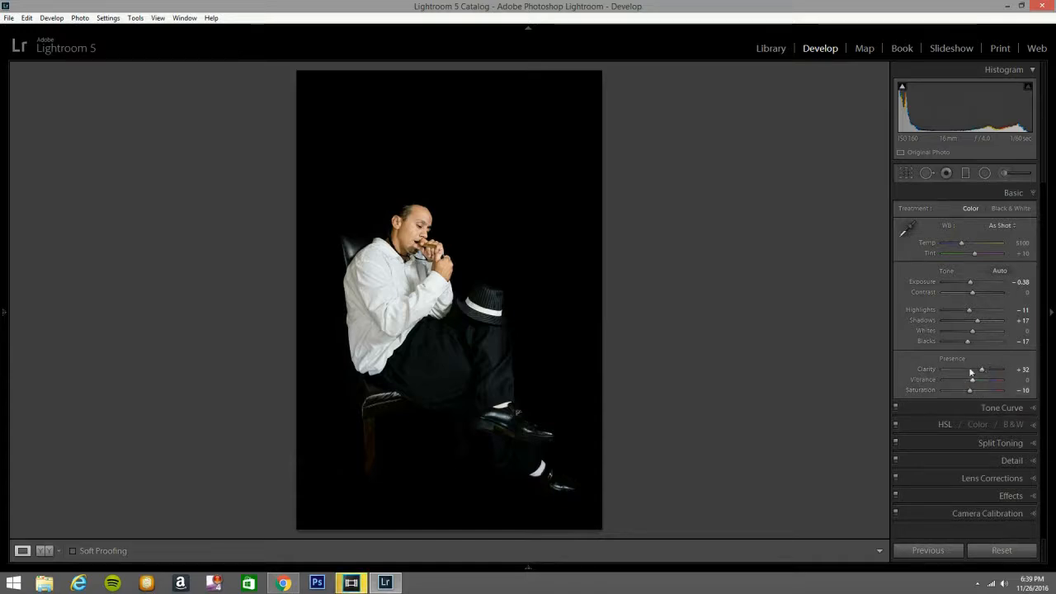
pyautogui.moveTo(983, 373); pyautogui.dragTo(1014, 374)
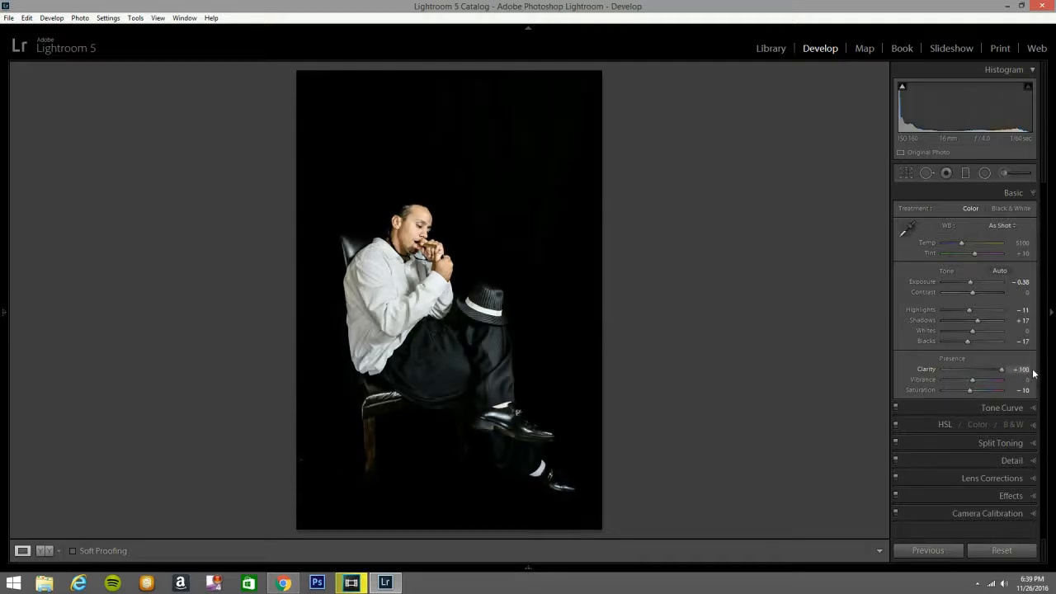
pyautogui.moveTo(990, 373); pyautogui.dragTo(991, 373)
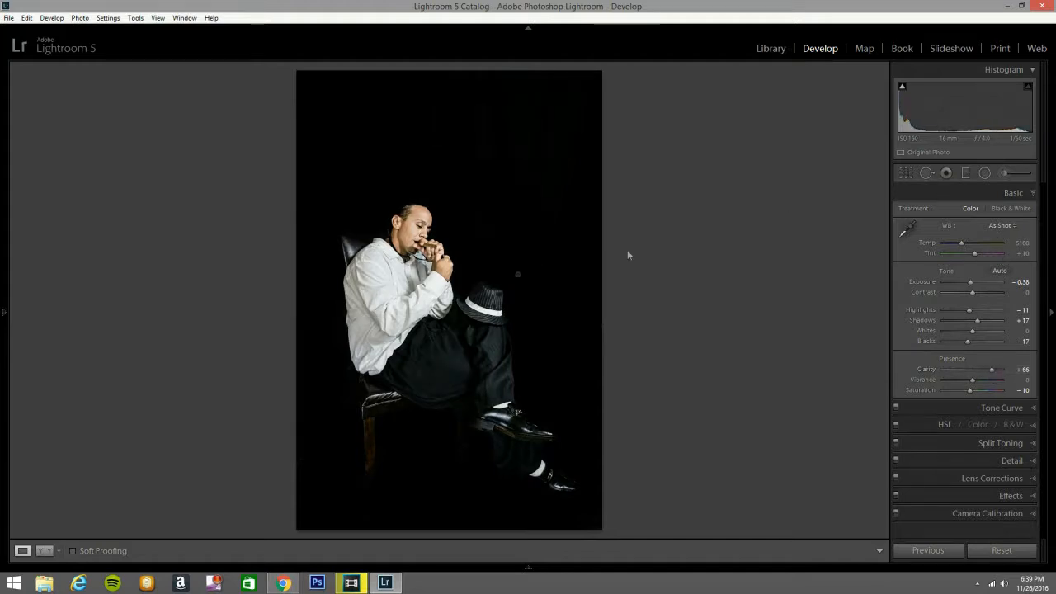
pyautogui.click(405, 241)
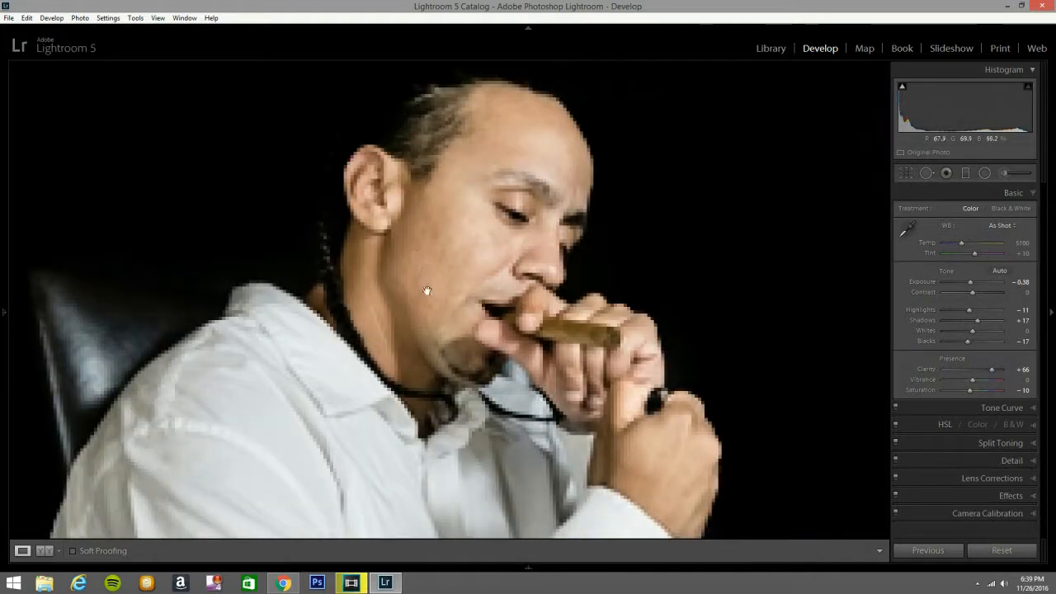
pyautogui.click(495, 285)
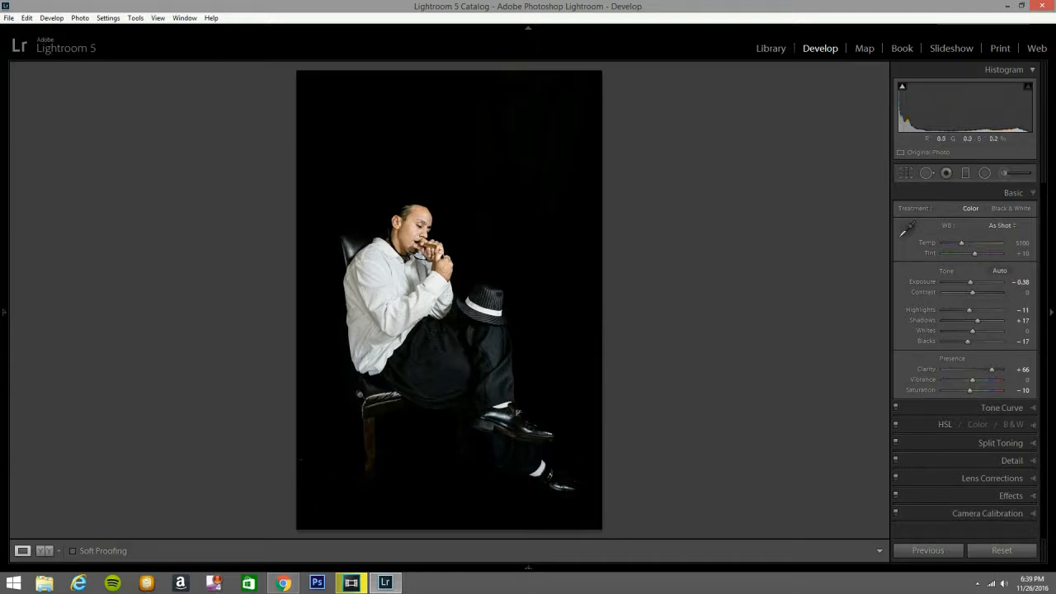
# Tint the chair's legs and backrest a reddish tone with a new size 2 adjustment brush at exposure 0.10
pyautogui.click(1003, 174)
pyautogui.click(954, 210)
pyautogui.click(850, 58)
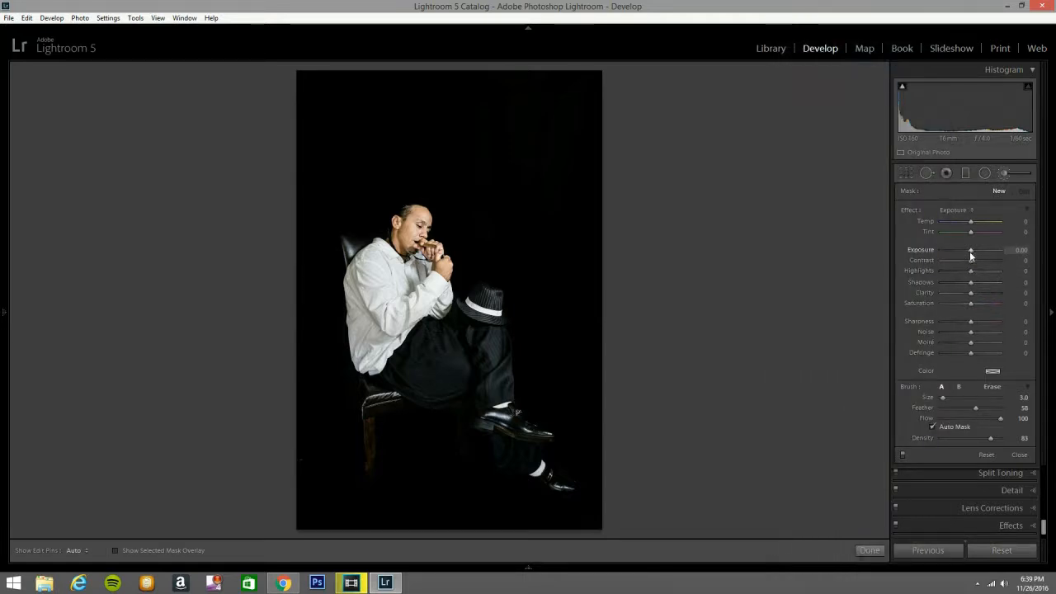
pyautogui.click(991, 372)
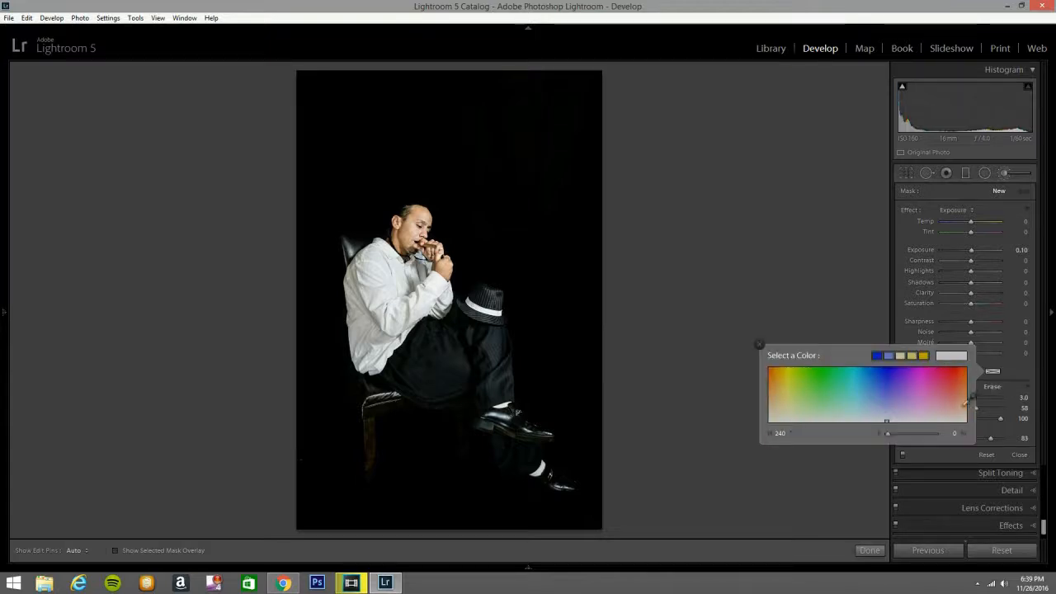
pyautogui.click(960, 400)
pyautogui.click(759, 345)
pyautogui.scroll(-1, 341, 422)
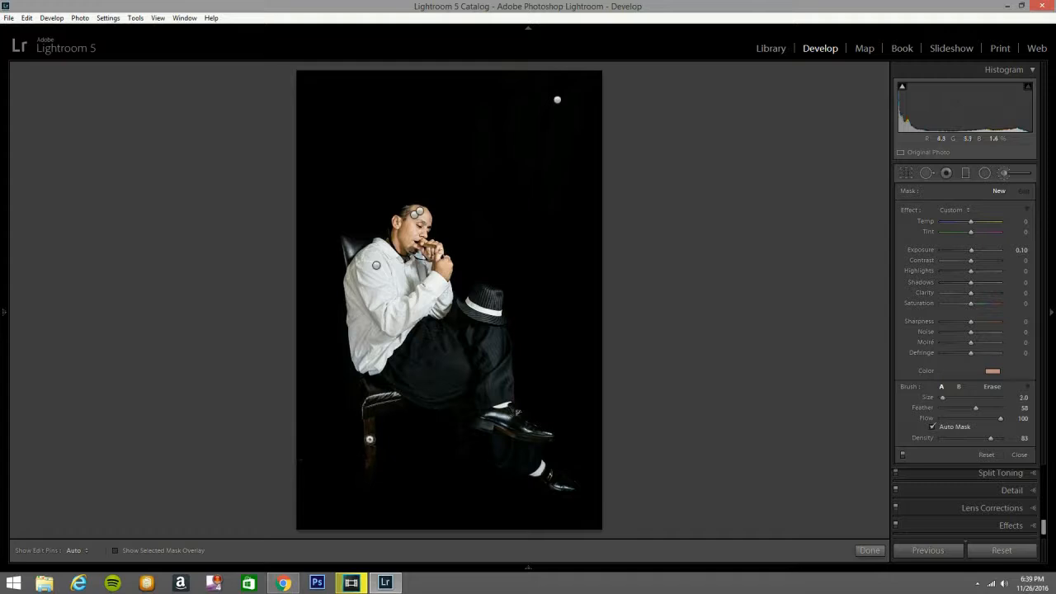
pyautogui.moveTo(368, 422)
pyautogui.mouseDown()
pyautogui.moveTo(371, 472)
pyautogui.moveTo(370, 411)
pyautogui.moveTo(395, 396)
pyautogui.moveTo(380, 404)
pyautogui.moveTo(362, 389)
pyautogui.moveTo(385, 397)
pyautogui.moveTo(369, 408)
pyautogui.mouseUp()
pyautogui.moveTo(456, 443)
pyautogui.mouseDown()
pyautogui.moveTo(463, 420)
pyautogui.moveTo(464, 450)
pyautogui.moveTo(458, 439)
pyautogui.moveTo(510, 469)
pyautogui.mouseUp()
pyautogui.moveTo(347, 263)
pyautogui.mouseDown()
pyautogui.moveTo(347, 241)
pyautogui.moveTo(350, 251)
pyautogui.moveTo(369, 239)
pyautogui.moveTo(355, 240)
pyautogui.mouseUp()
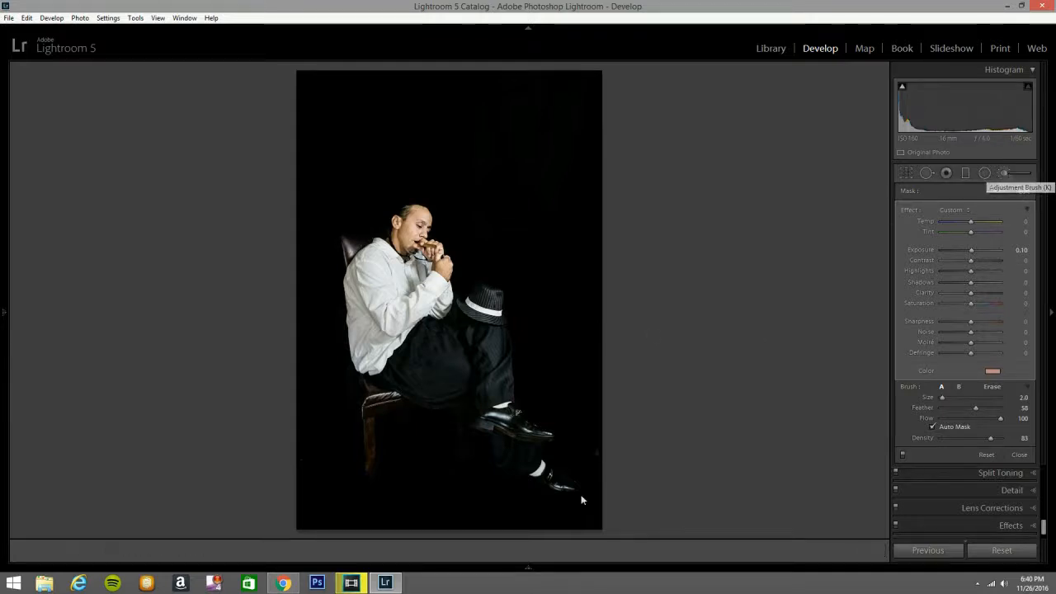
pyautogui.click(1007, 174)
# Darken the area along the top of the chair's backrest with a new size 5 adjustment brush at exposure −0.76
pyautogui.click(386, 256)
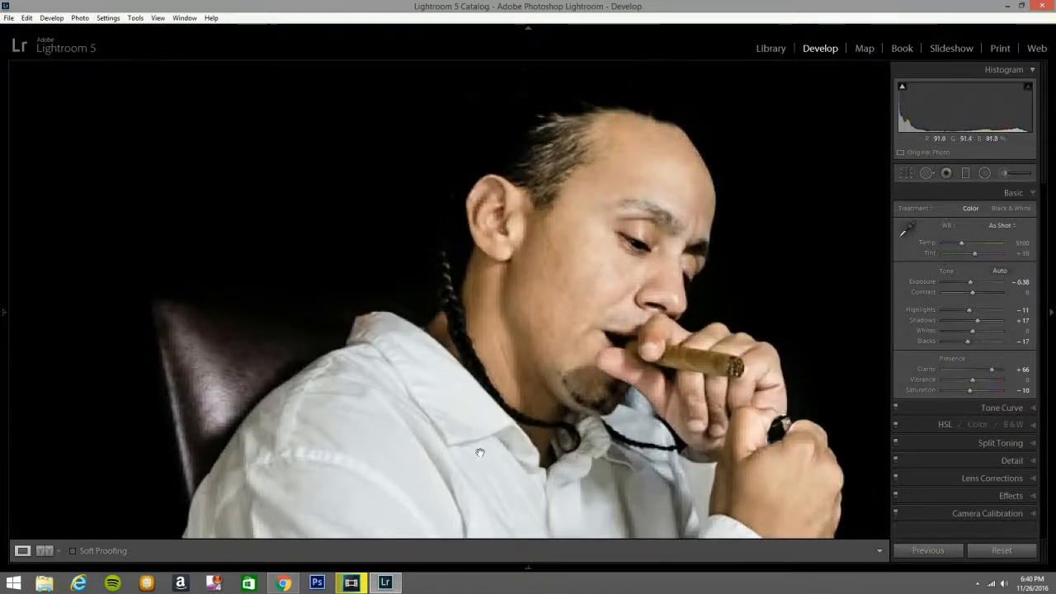
pyautogui.moveTo(301, 378); pyautogui.dragTo(320, 369)
pyautogui.click(321, 369)
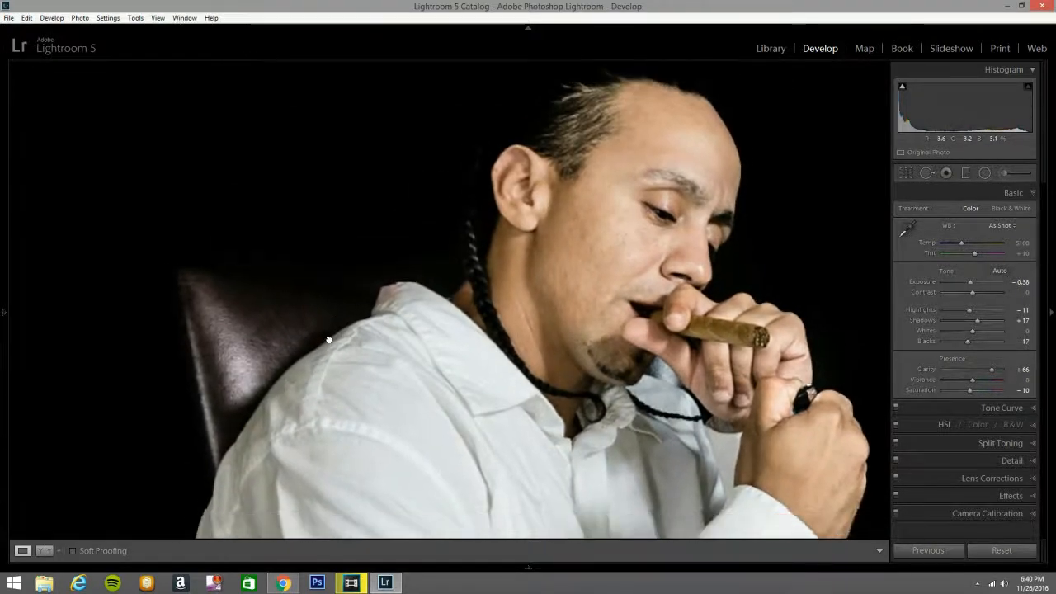
pyautogui.click(1009, 174)
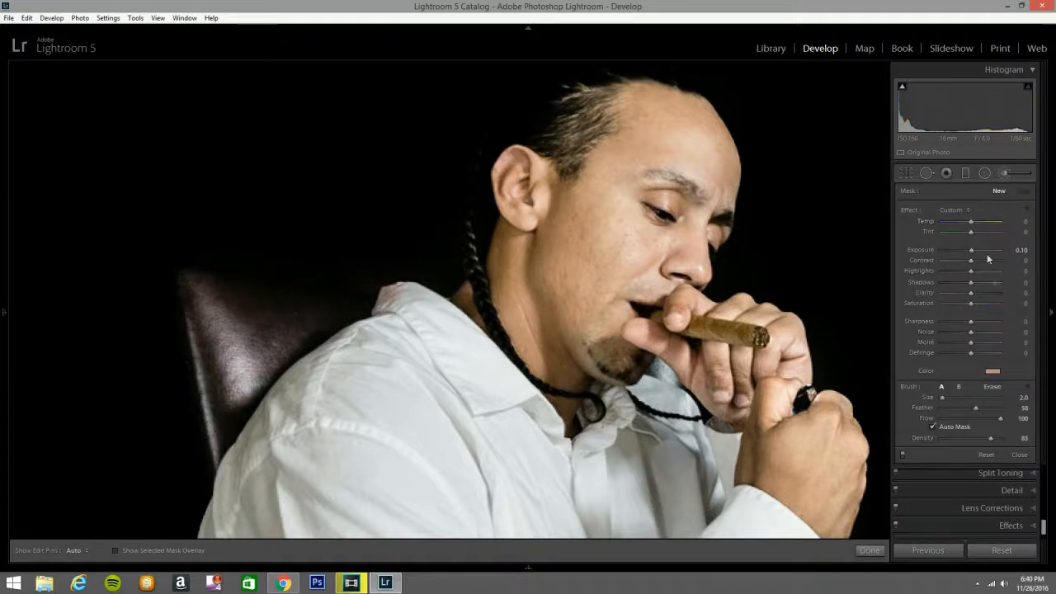
pyautogui.click(967, 213)
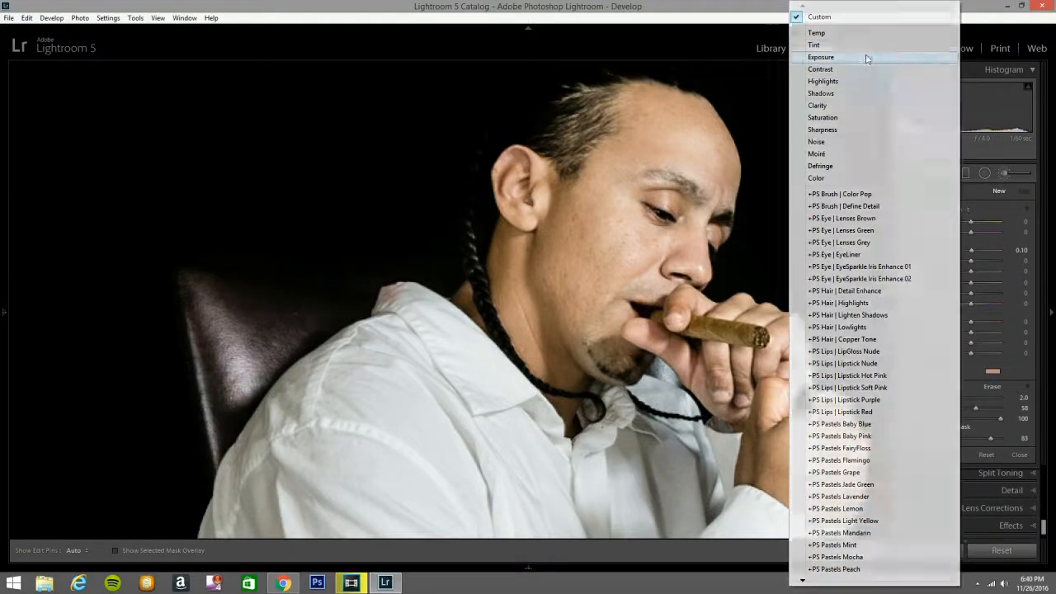
pyautogui.click(867, 58)
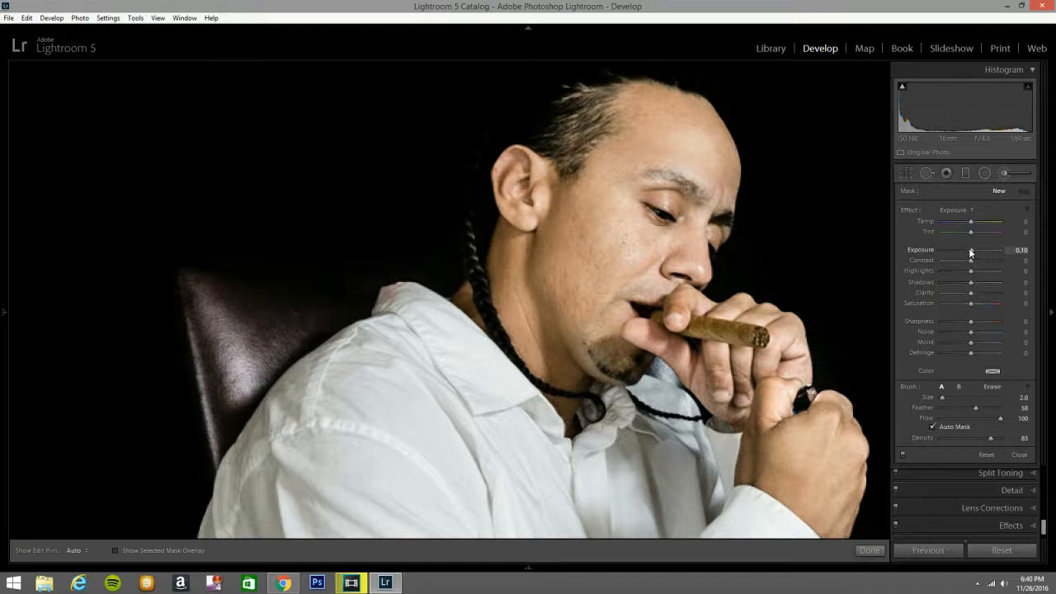
pyautogui.moveTo(968, 251); pyautogui.dragTo(968, 251)
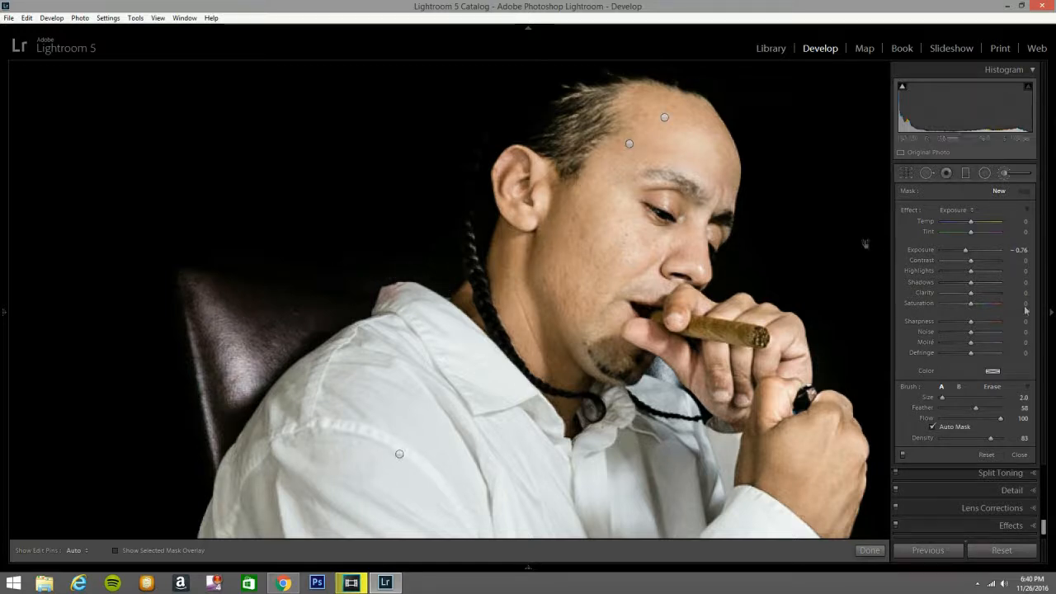
pyautogui.scroll(3, 366, 276)
pyautogui.press('h')
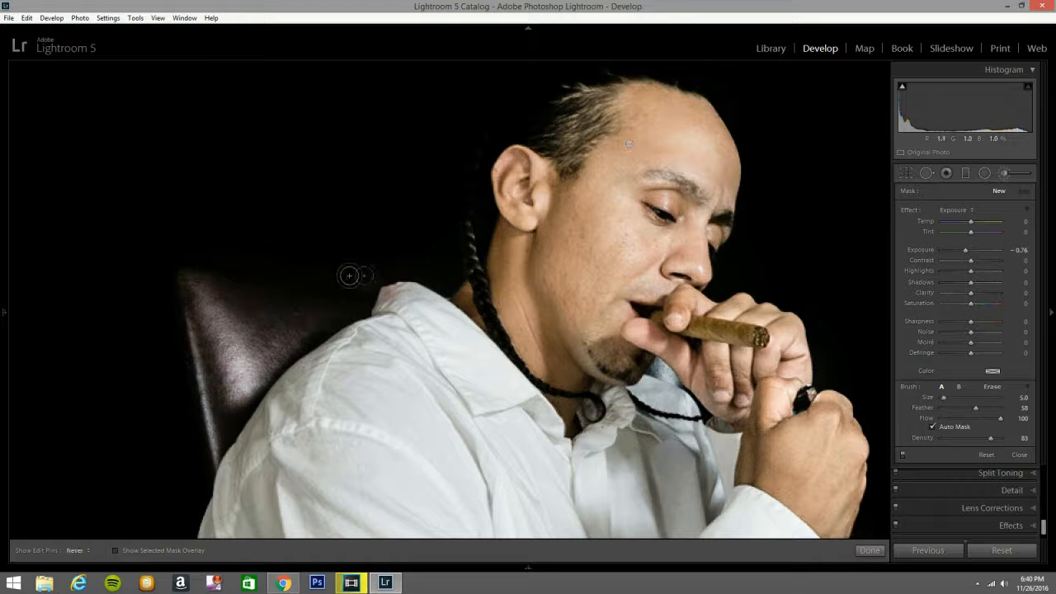
pyautogui.moveTo(375, 264); pyautogui.dragTo(383, 261)
pyautogui.press('h')
pyautogui.click(1003, 172)
pyautogui.click(564, 346)
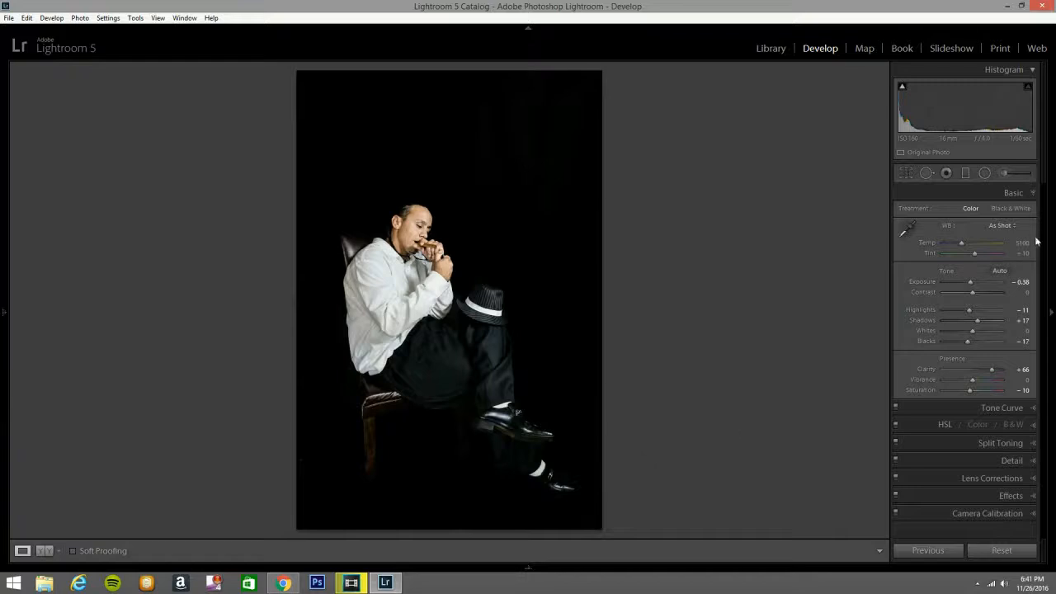
# Darken the trouser leg below the hat with a new size 1 adjustment brush at exposure −0.15
pyautogui.click(1004, 173)
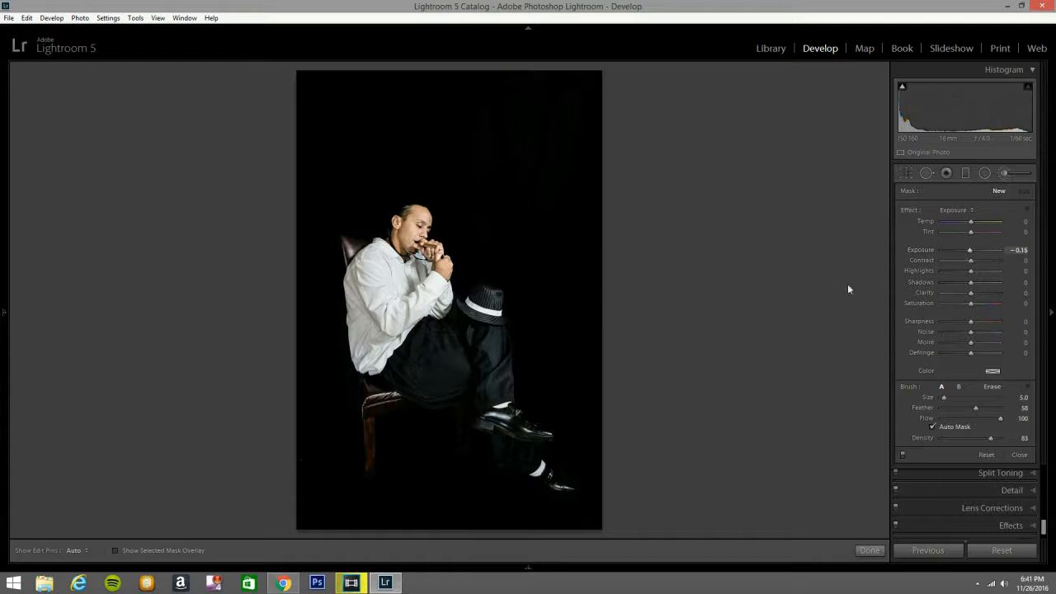
pyautogui.scroll(-3, 487, 388)
pyautogui.scroll(-1, 486, 336)
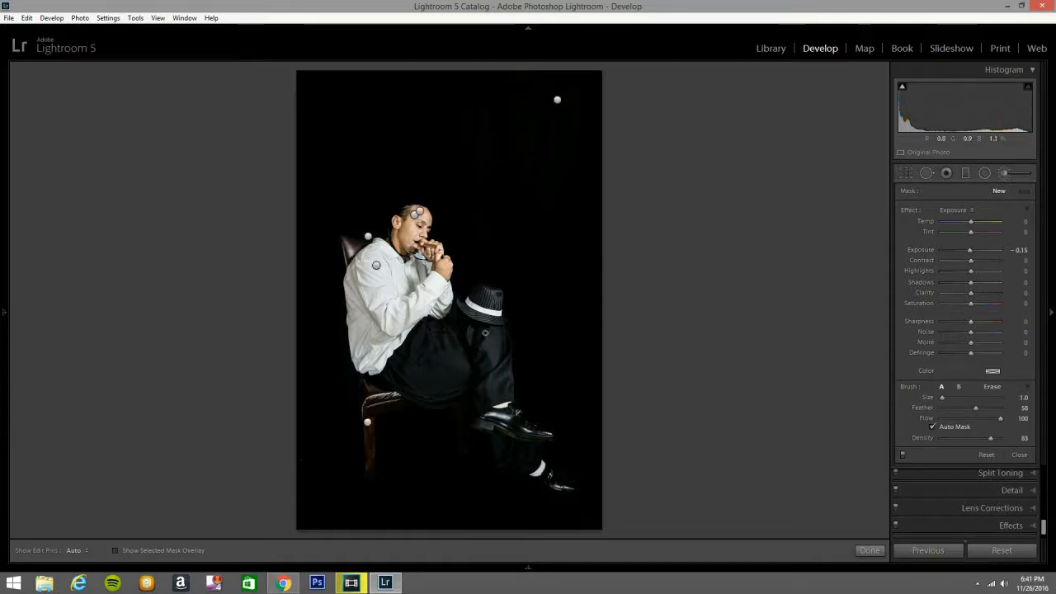
pyautogui.press('h')
pyautogui.moveTo(504, 345); pyautogui.dragTo(508, 391)
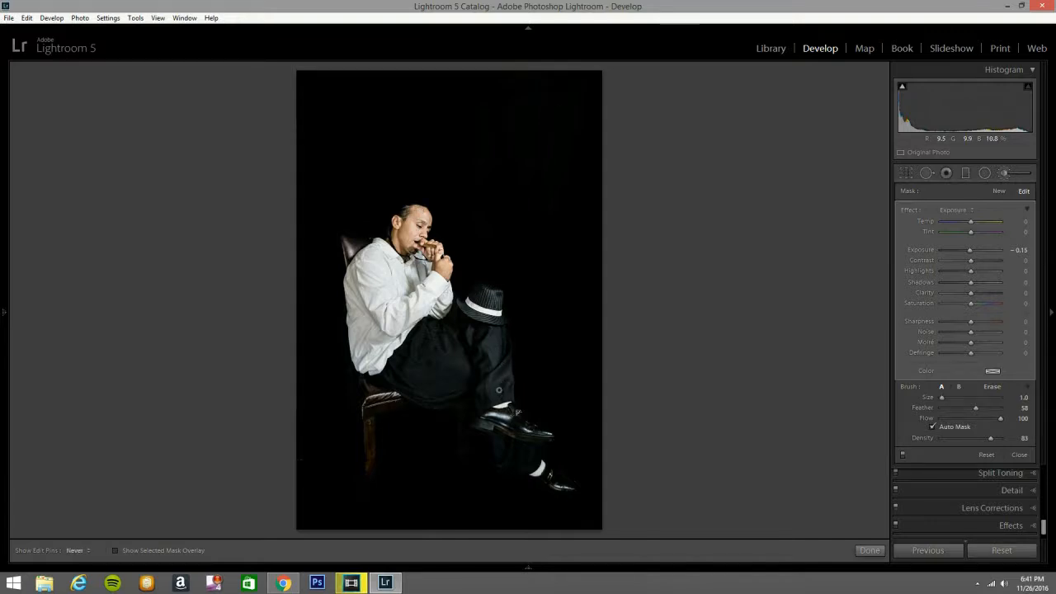
pyautogui.press('h')
pyautogui.press('h')
pyautogui.press('h')
pyautogui.press('h')
pyautogui.press('h')
pyautogui.press('h')
pyautogui.press('h')
pyautogui.press('h')
pyautogui.press('h')
pyautogui.press('h')
pyautogui.press('h')
pyautogui.press('h')
pyautogui.press('h')
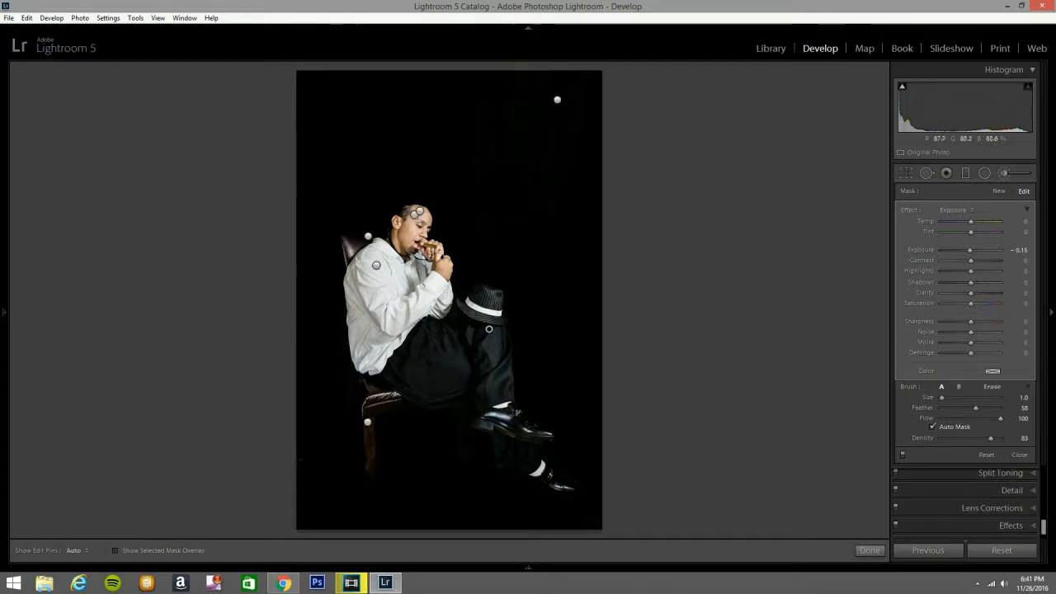
pyautogui.press('h')
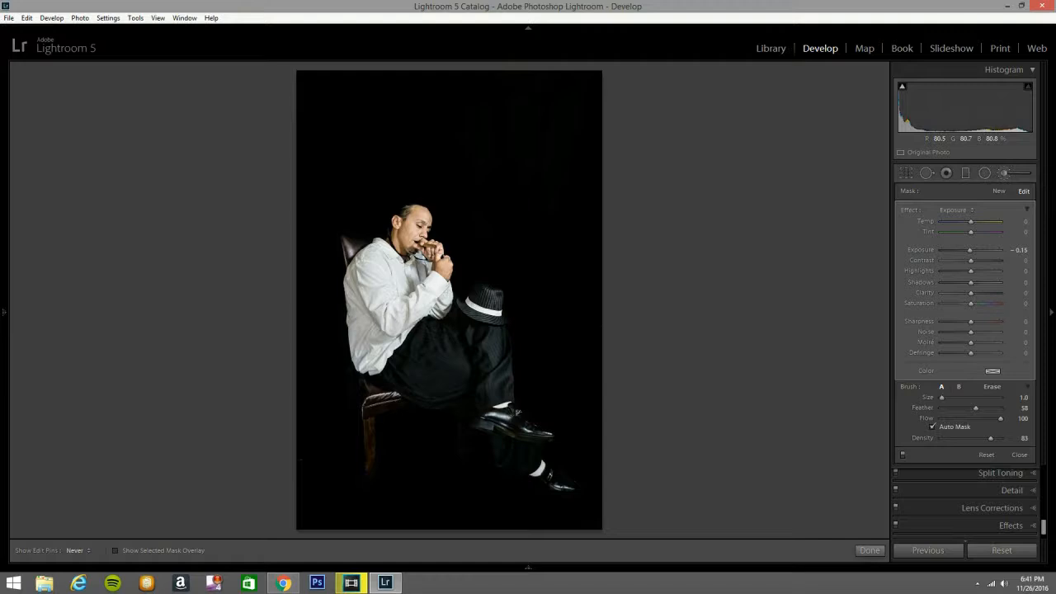
pyautogui.press('h')
pyautogui.press('h')
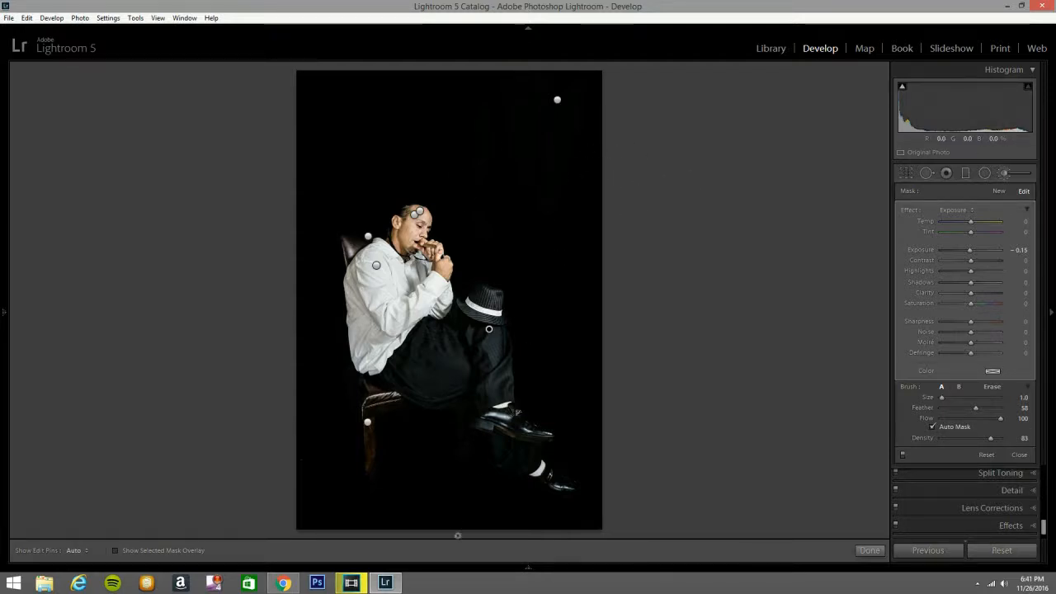
# Extend the −0.15 exposure brush adjustment over the hat with the brush reduced to size 1
pyautogui.scroll(6, 577, 193)
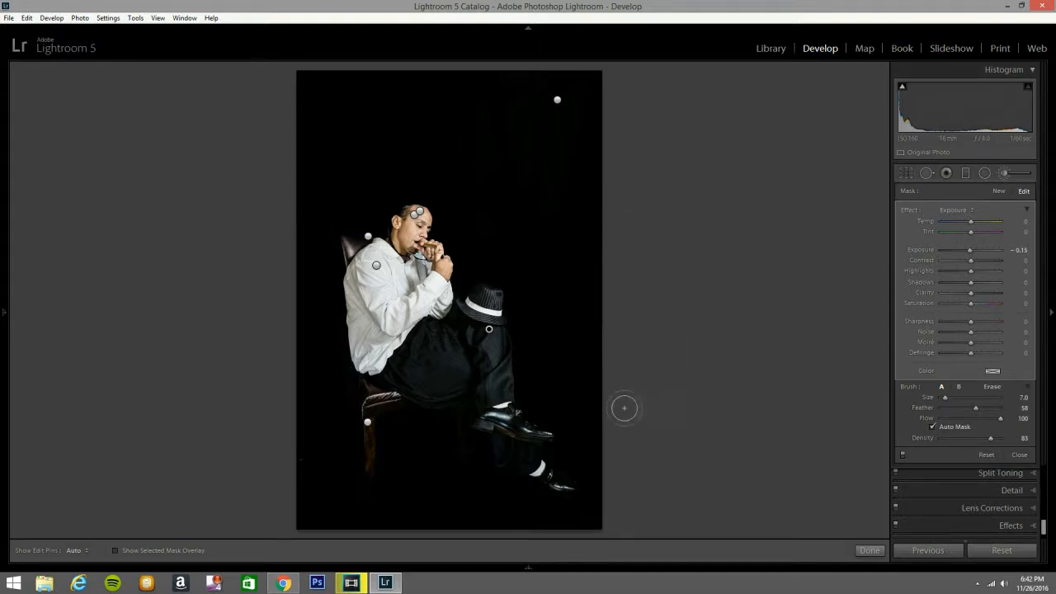
pyautogui.scroll(-2, 471, 460)
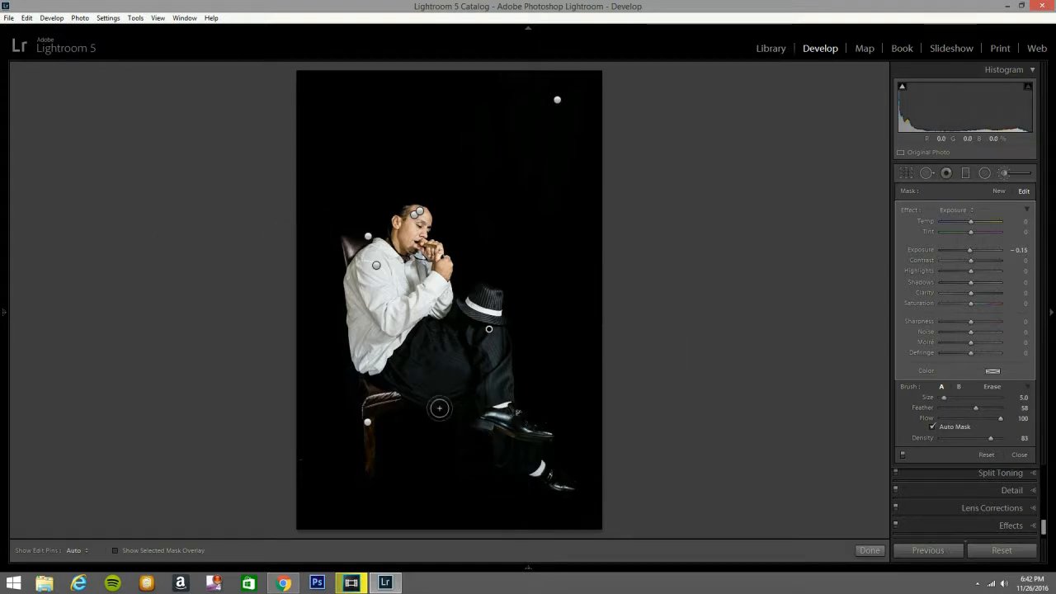
pyautogui.scroll(-3, 500, 298)
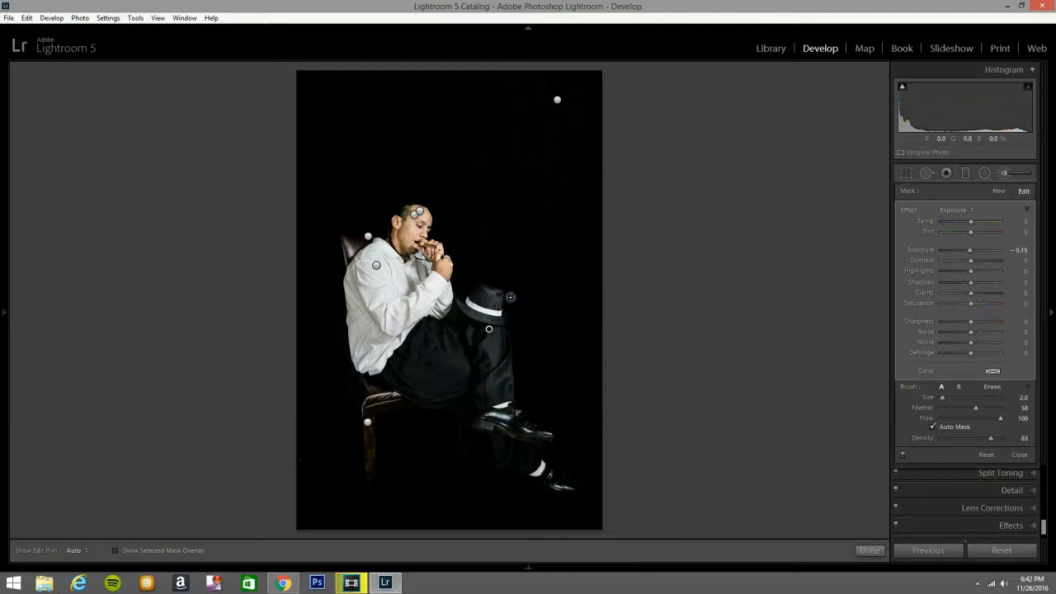
pyautogui.scroll(-1, 500, 298)
pyautogui.press('h')
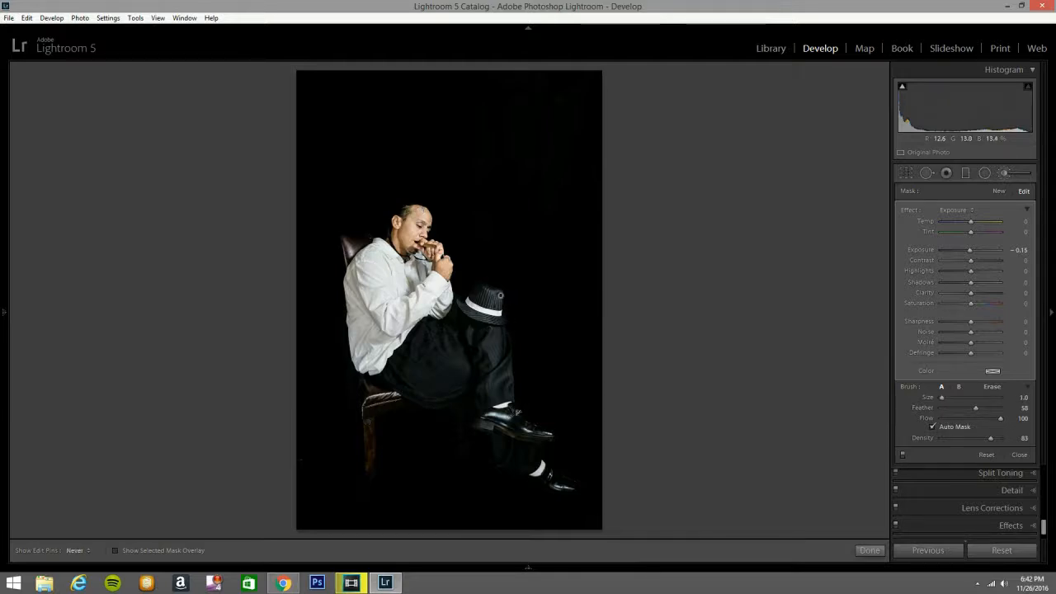
pyautogui.moveTo(466, 306); pyautogui.dragTo(468, 302)
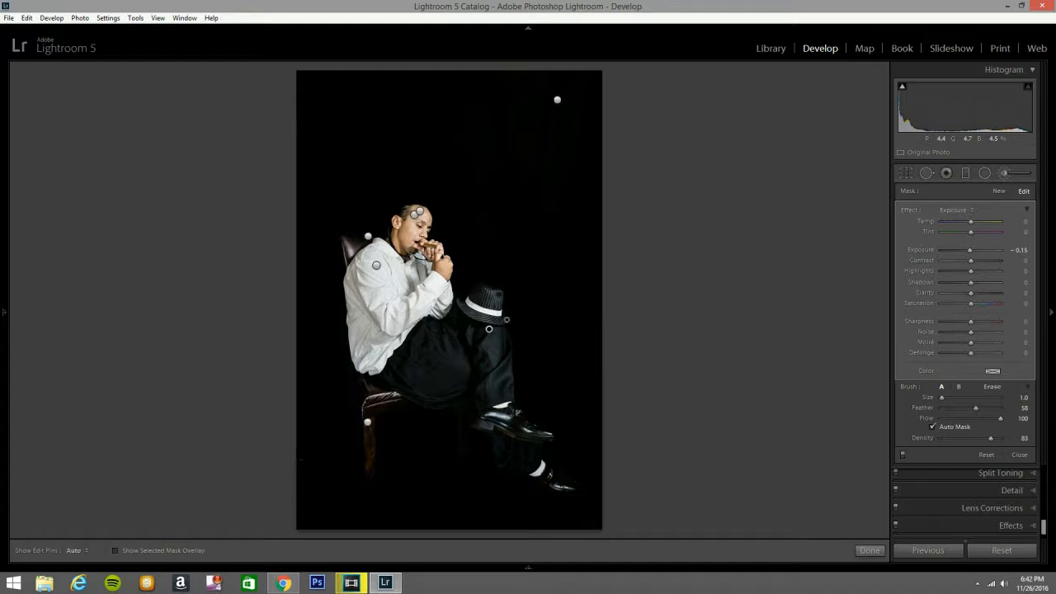
pyautogui.press('h')
# Brighten the front and sleeve of the shirt with a new size 3 adjustment brush at exposure 0.23
pyautogui.press('h')
pyautogui.click(1006, 170)
pyautogui.click(1007, 171)
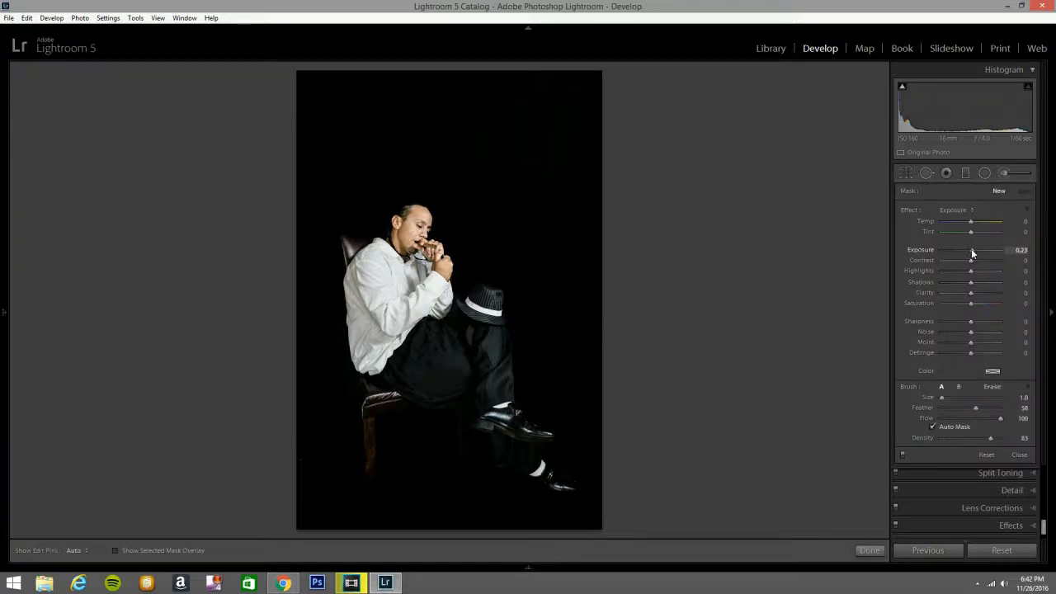
pyautogui.scroll(2, 382, 323)
pyautogui.press('h')
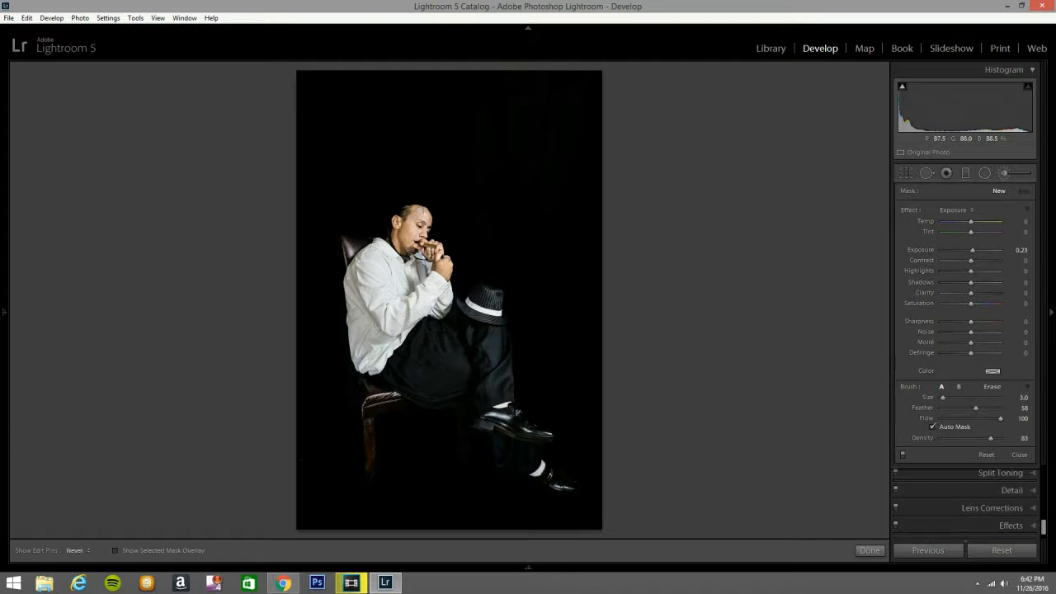
pyautogui.press('h')
pyautogui.click(377, 301)
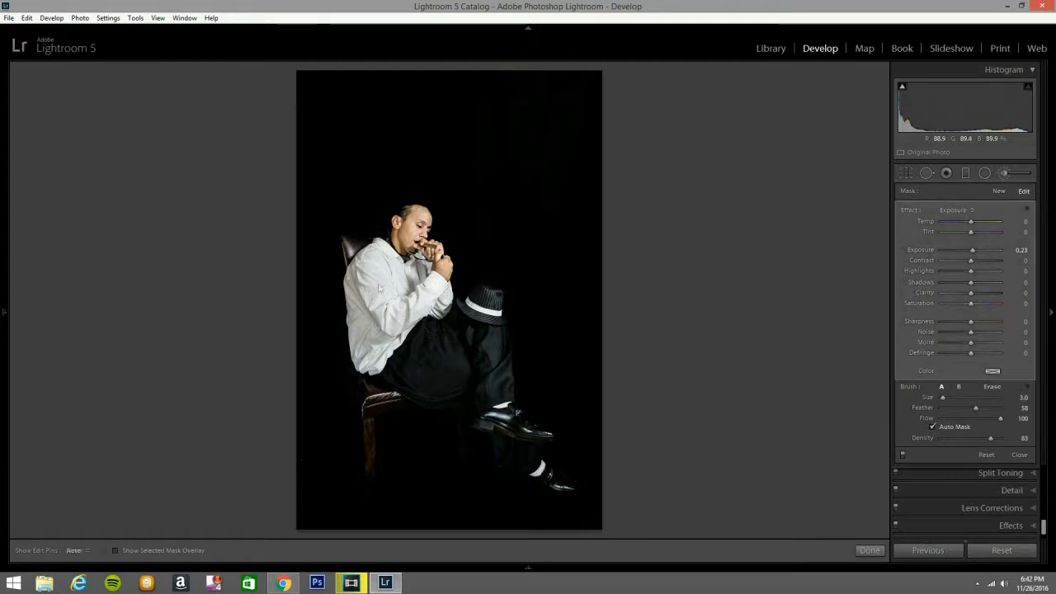
pyautogui.click(380, 263)
pyautogui.press('h')
pyautogui.press('h')
pyautogui.press('h')
# Paint the same brightening over the trouser leg, reducing the brush to size 1
pyautogui.moveTo(465, 373)
pyautogui.mouseDown()
pyautogui.moveTo(487, 349)
pyautogui.moveTo(497, 362)
pyautogui.moveTo(496, 335)
pyautogui.moveTo(492, 384)
pyautogui.mouseUp()
pyautogui.press('[')
pyautogui.press('[')
pyautogui.press('h')
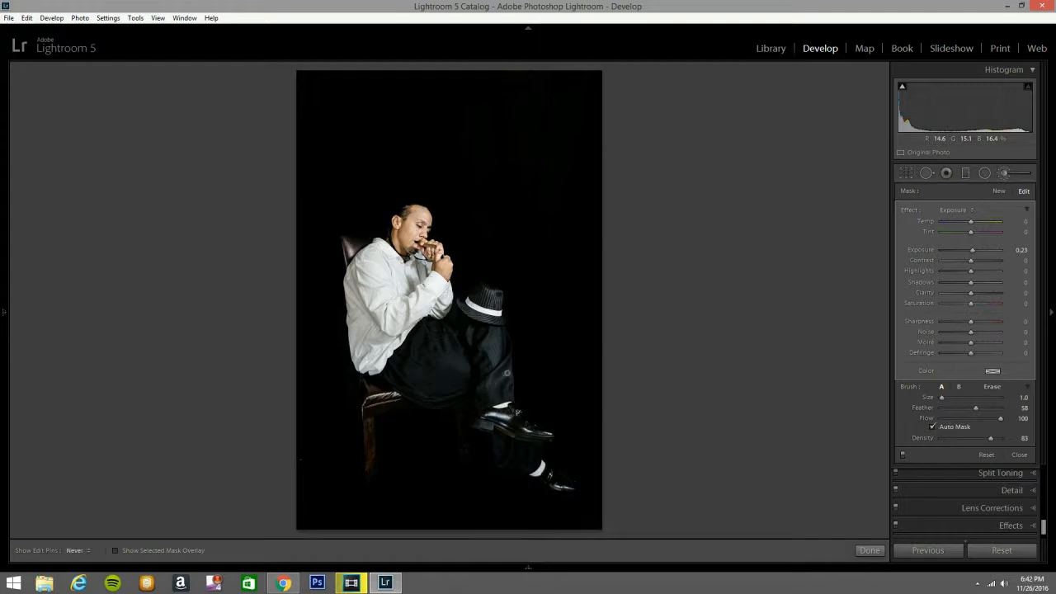
# Continue the brightening over the lower leg and shoe at brush size 3, and over the shirt hem and hat at size 2
pyautogui.press(']')
pyautogui.press(']')
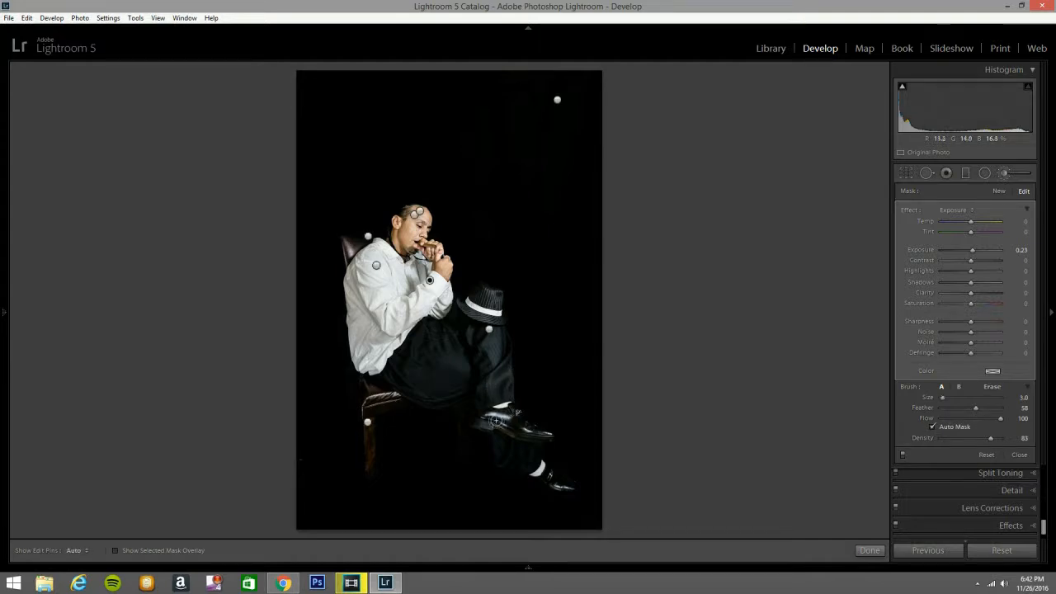
pyautogui.press('h')
pyautogui.moveTo(542, 468)
pyautogui.mouseDown()
pyautogui.moveTo(576, 487)
pyautogui.moveTo(555, 481)
pyautogui.mouseUp()
pyautogui.moveTo(498, 438)
pyautogui.mouseDown()
pyautogui.moveTo(509, 463)
pyautogui.moveTo(519, 451)
pyautogui.moveTo(537, 450)
pyautogui.moveTo(535, 459)
pyautogui.mouseUp()
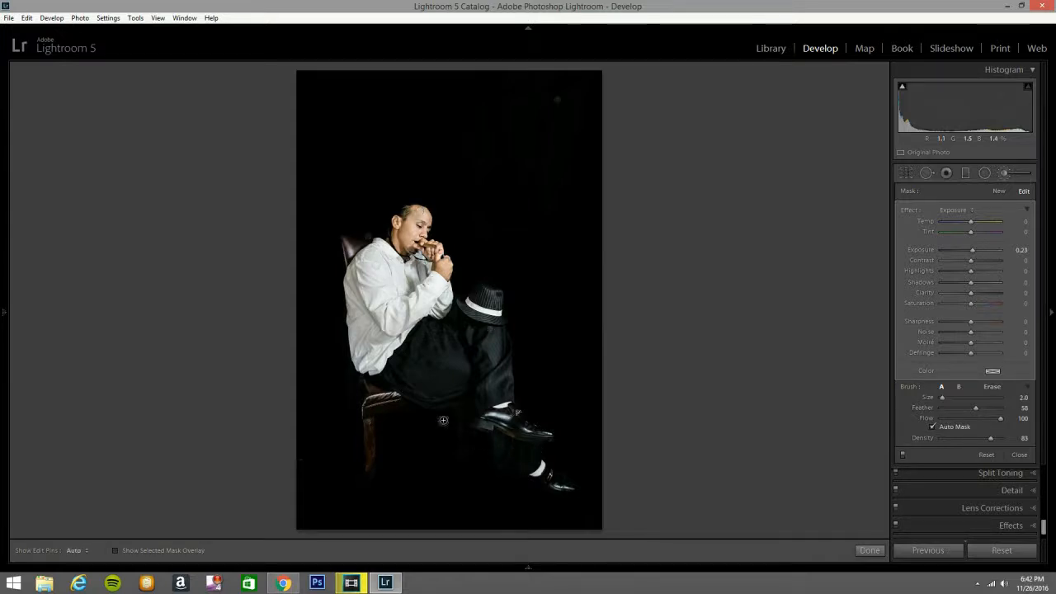
pyautogui.moveTo(395, 349); pyautogui.dragTo(393, 350)
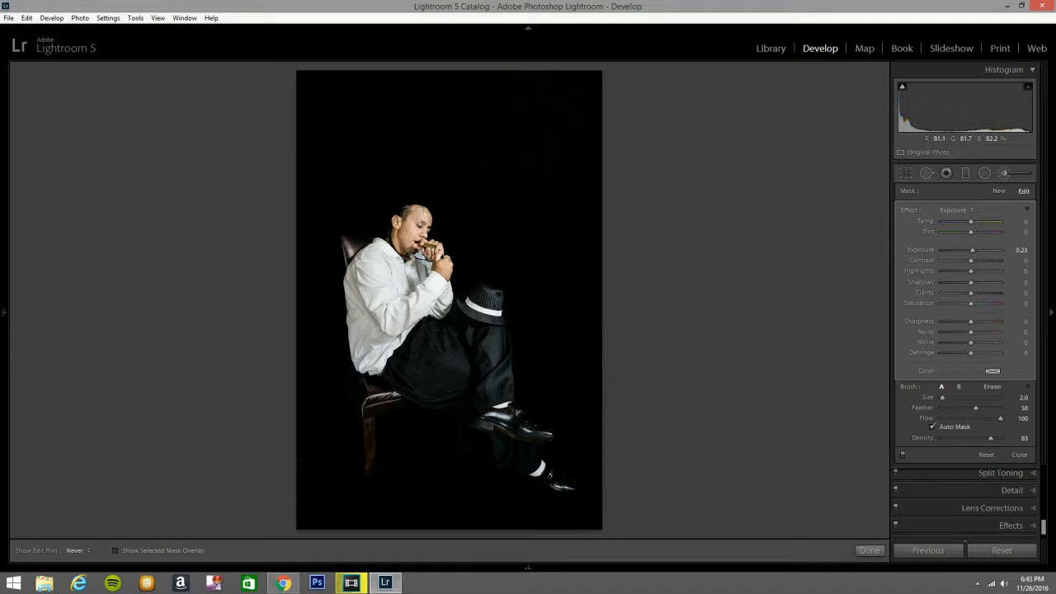
pyautogui.moveTo(448, 299)
pyautogui.mouseDown()
pyautogui.moveTo(501, 318)
pyautogui.moveTo(477, 311)
pyautogui.moveTo(485, 298)
pyautogui.mouseUp()
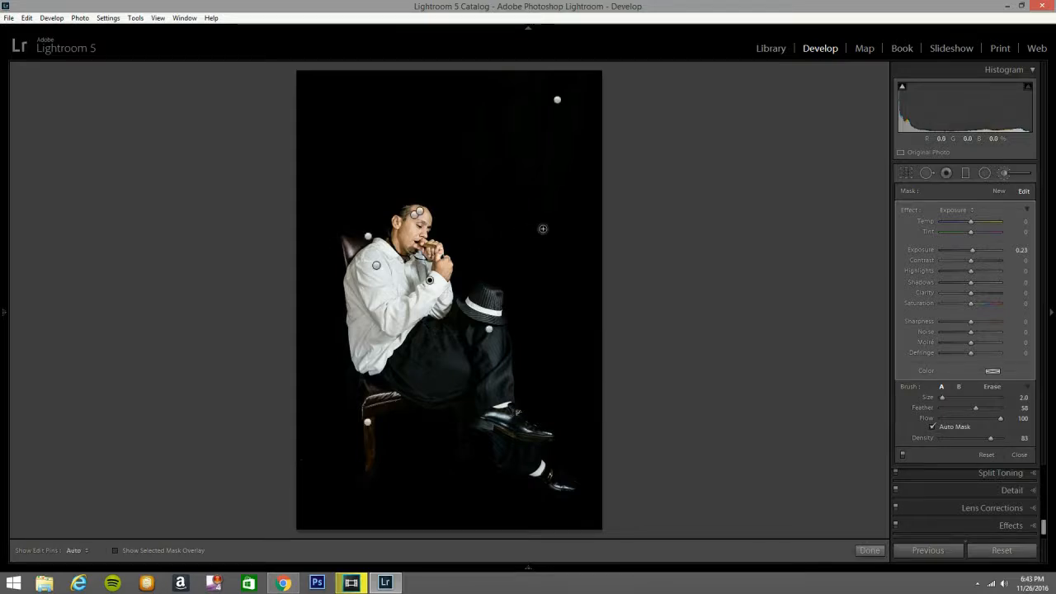
# Close the adjustment brush and check the photo with the surrounding interface blacked out
pyautogui.press('t')
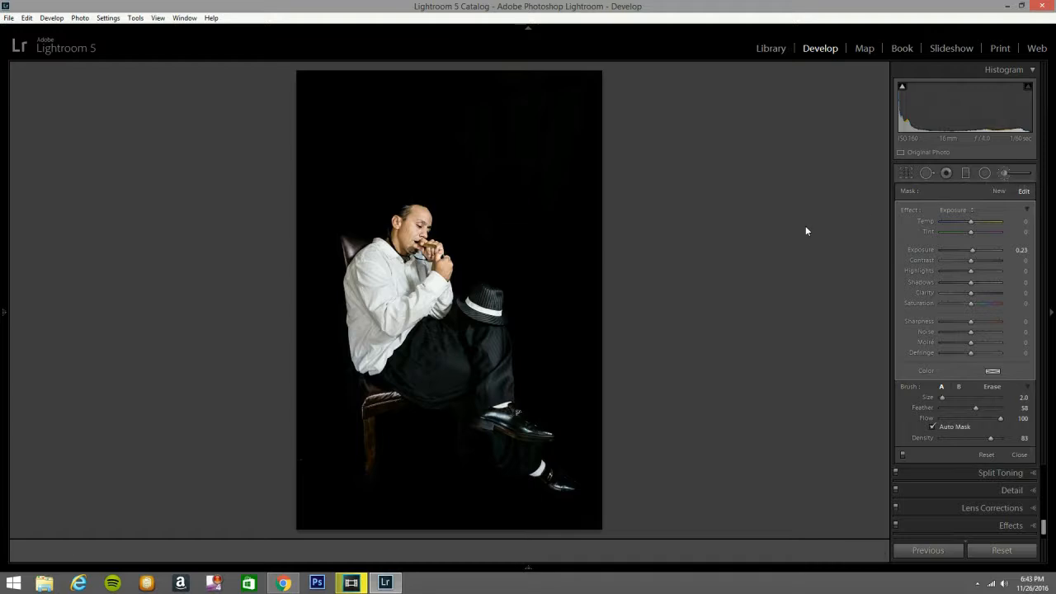
pyautogui.press('k')
pyautogui.press('l')
pyautogui.press('l')
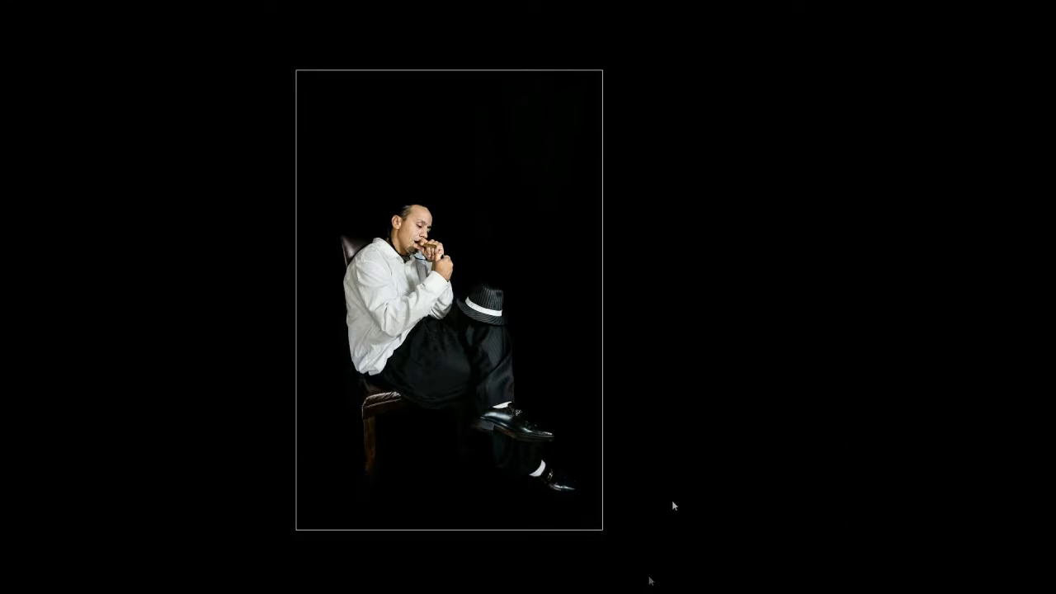
pyautogui.press('l')
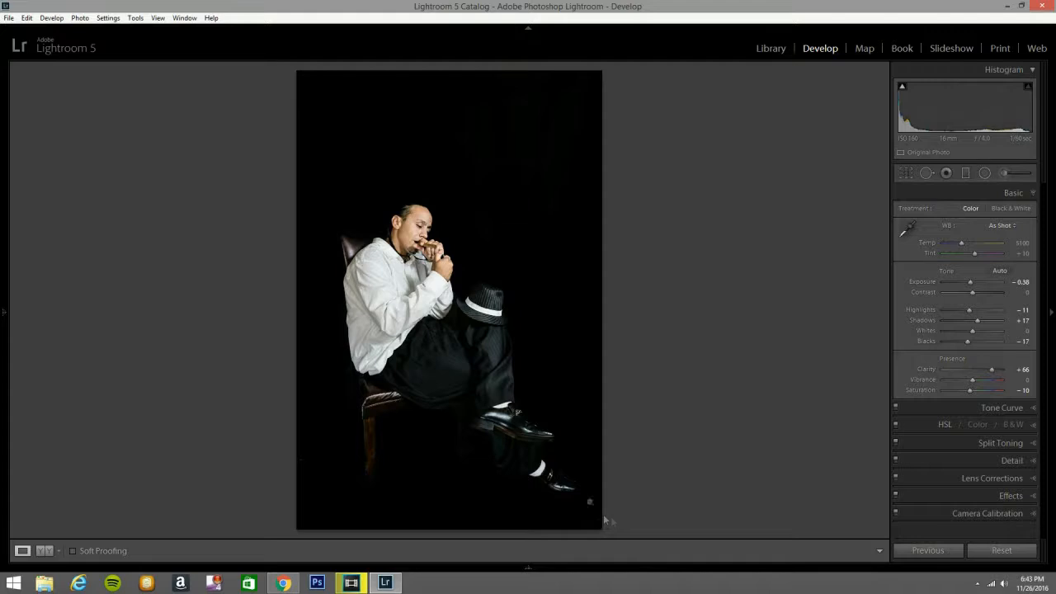
# Clone out the leftover marks on the backdrop near the photo's lower left edge and around the lower shoe using size 64 spot removal
pyautogui.click(926, 173)
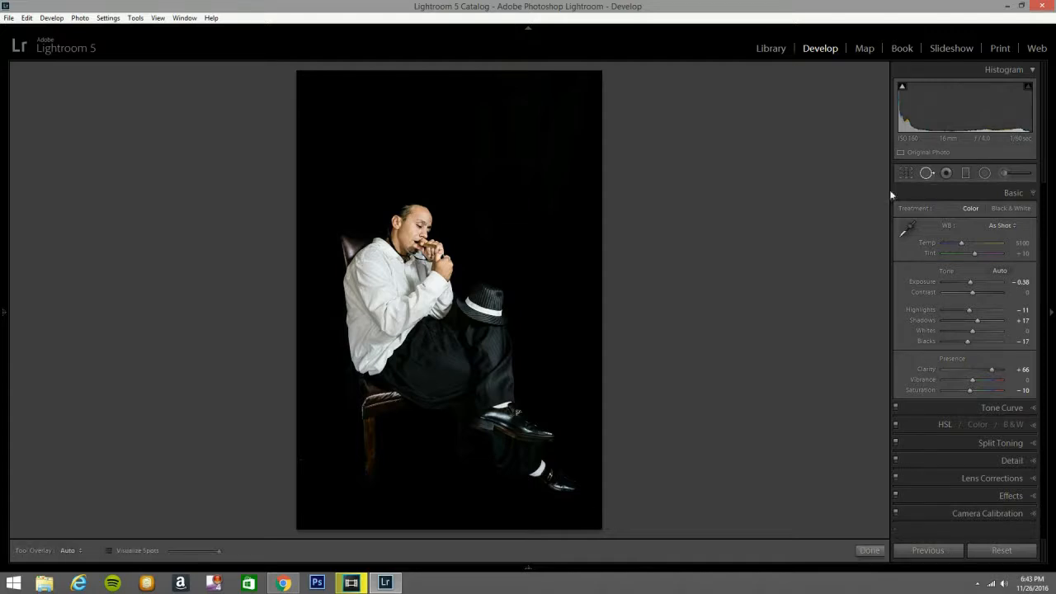
pyautogui.click(306, 457)
pyautogui.moveTo(335, 470); pyautogui.dragTo(347, 500)
pyautogui.click(528, 493)
pyautogui.click(561, 455)
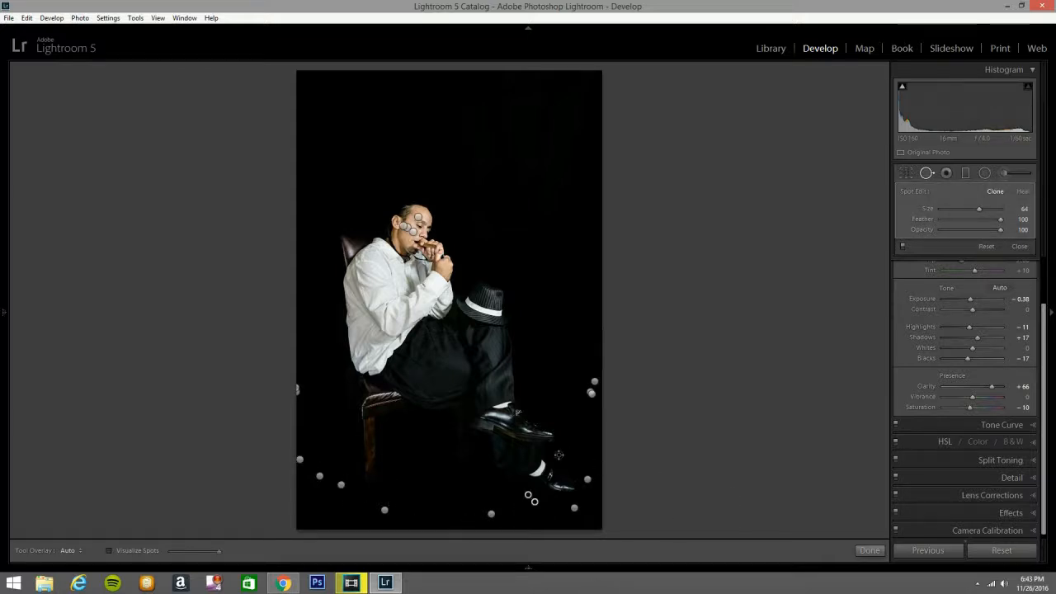
pyautogui.click(926, 173)
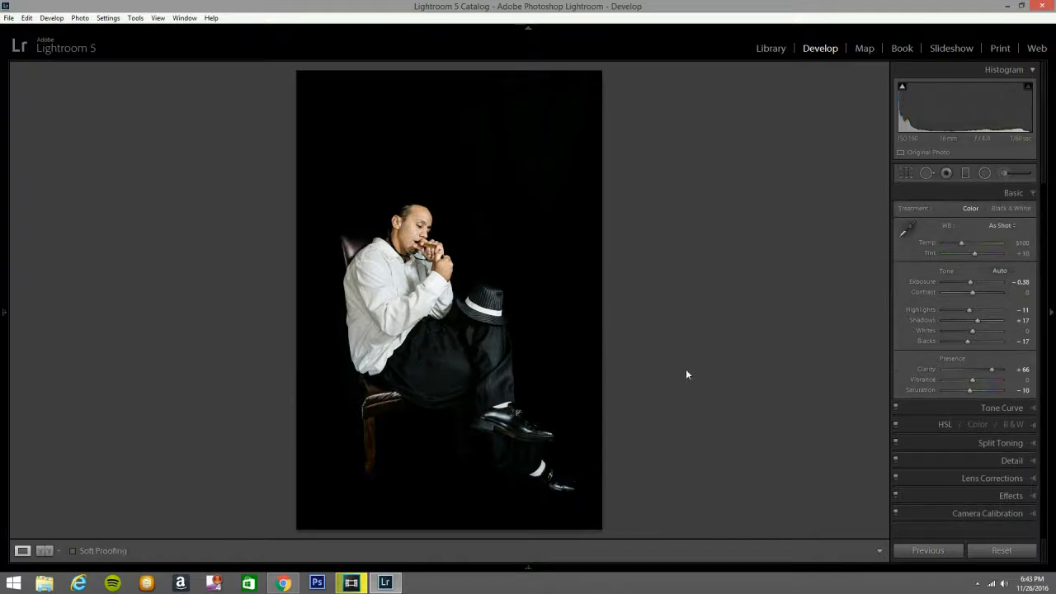
# Compare the original and edited photo side by side, and view the edited portrait alone with the interface blacked out
pyautogui.press('y')
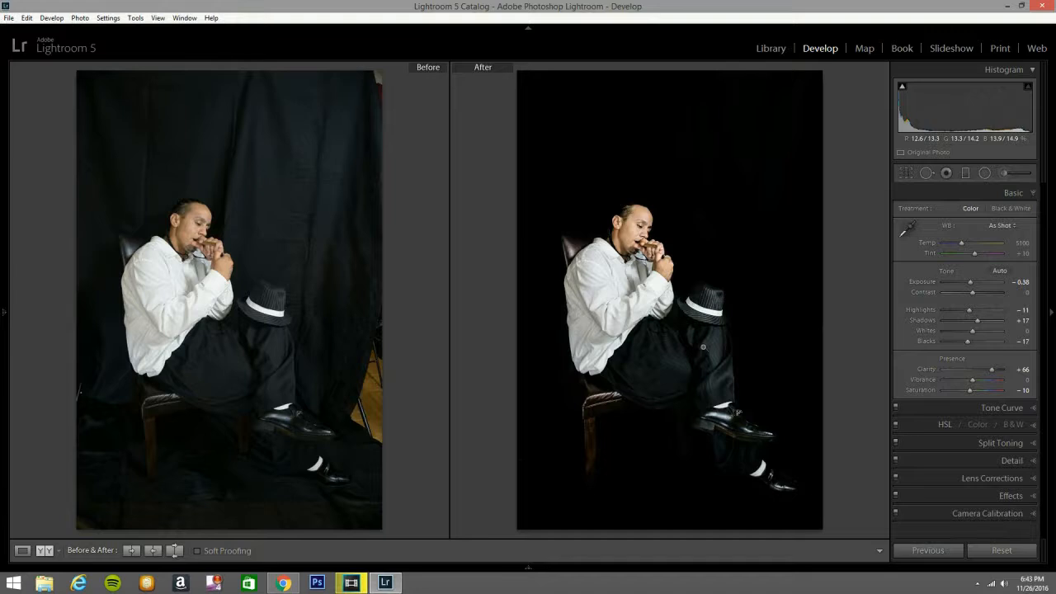
pyautogui.press('y')
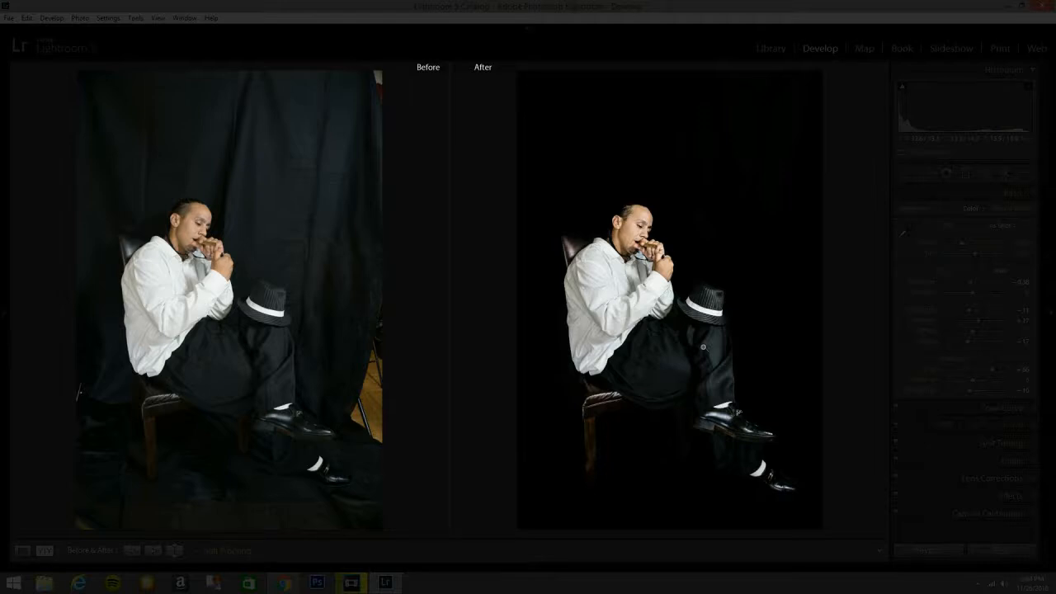
pyautogui.press('y')
pyautogui.press('l')
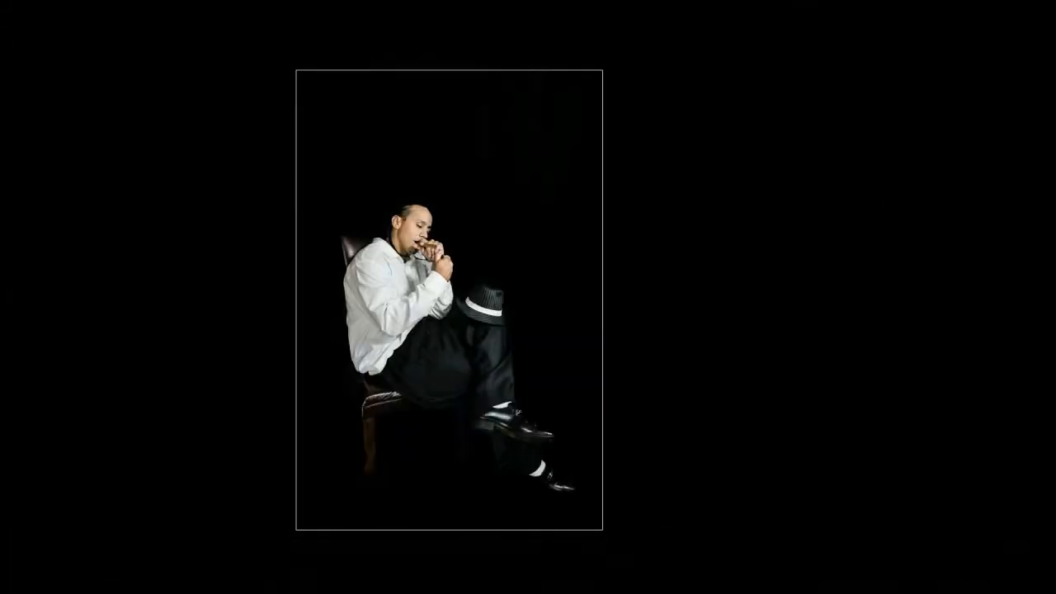